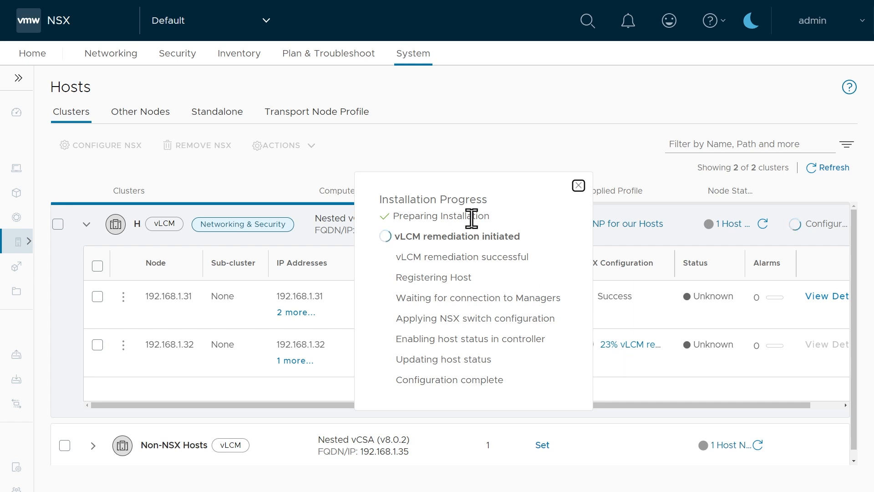
# - Close the installation progress and refresh the cluster list to check the NSX configuration of the Networking & Security cluster's hosts
pyautogui.click(508, 119)
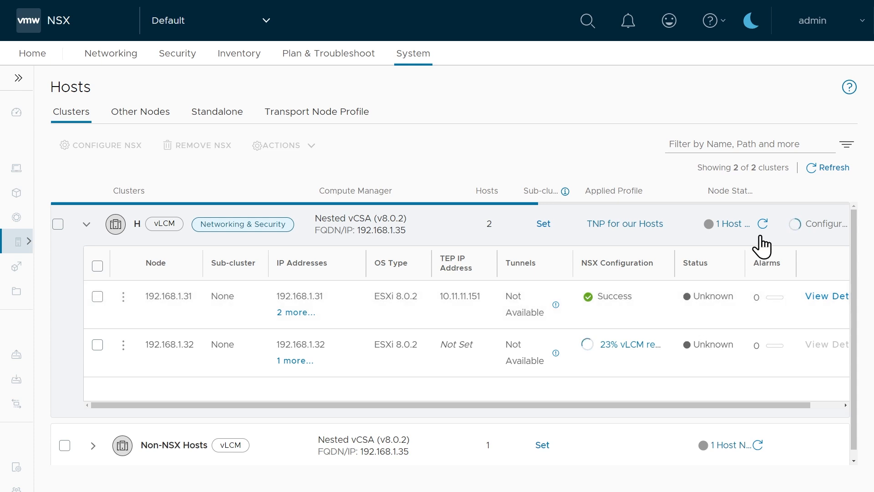
pyautogui.click(823, 172)
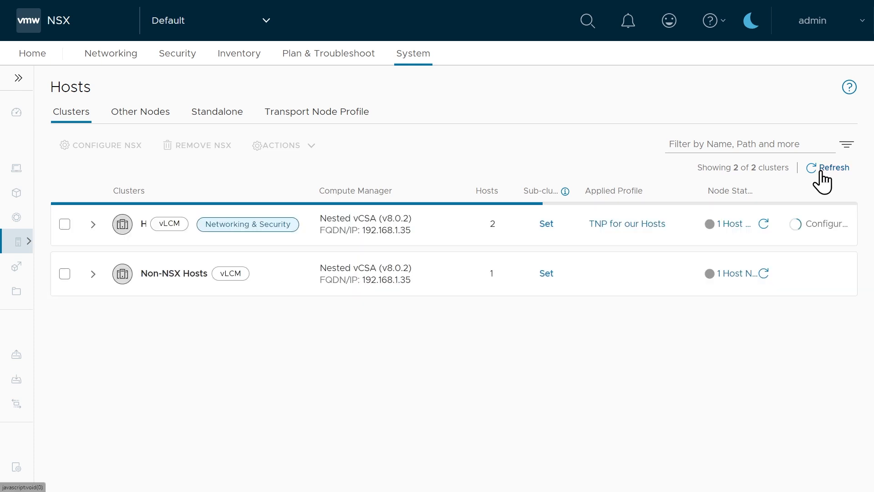
pyautogui.click(93, 224)
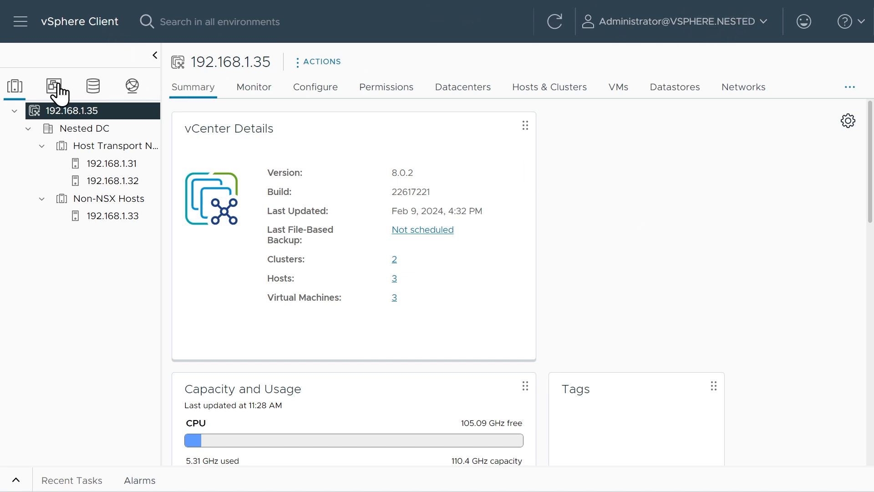
# - Switch to the vSphere Client and review the VMkernel adapters of hosts 192.168.1.31 and 192.168.1.32
pyautogui.click(118, 167)
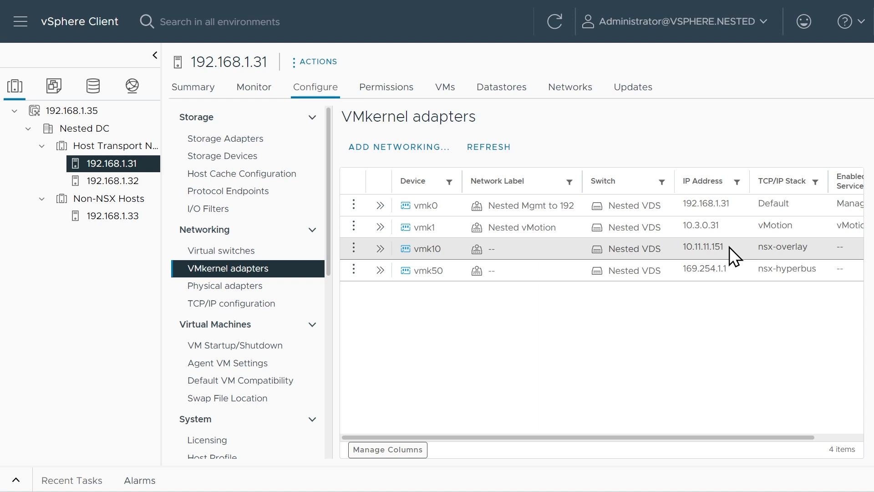
pyautogui.click(130, 184)
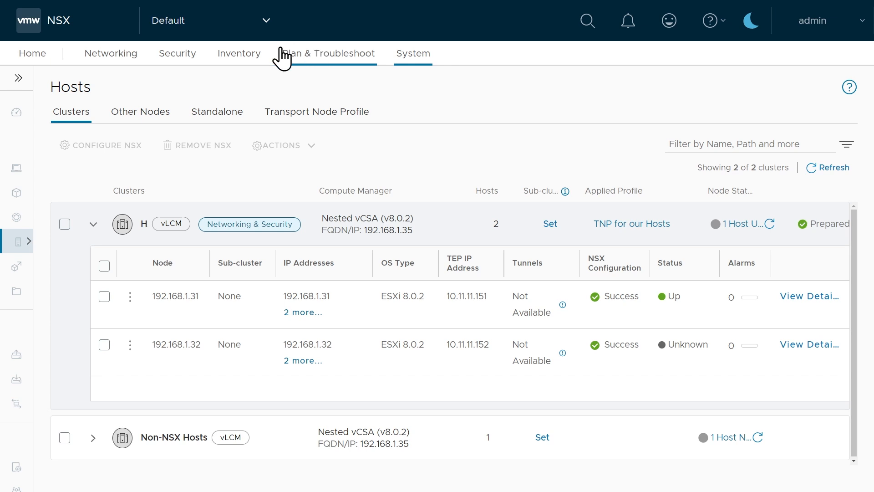
# - Switch to NSX Manager and start adding a network segment named Overlay Segment 10
pyautogui.click(117, 59)
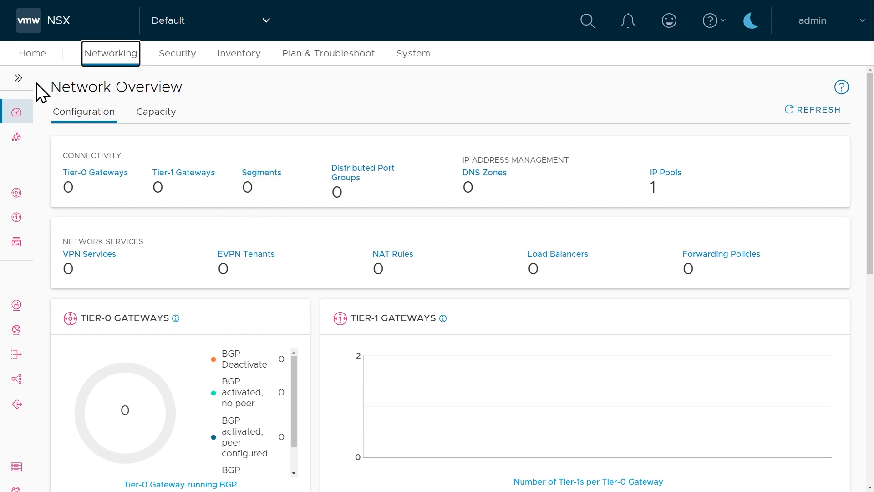
pyautogui.click(18, 78)
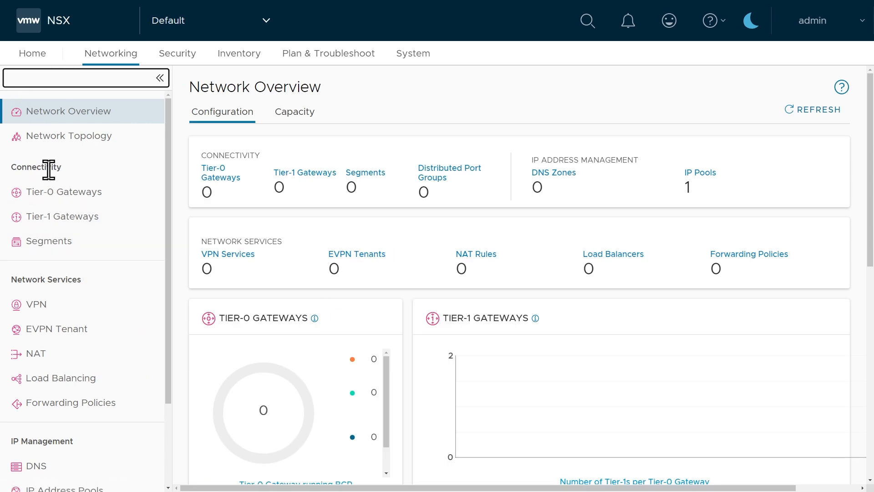
pyautogui.click(52, 244)
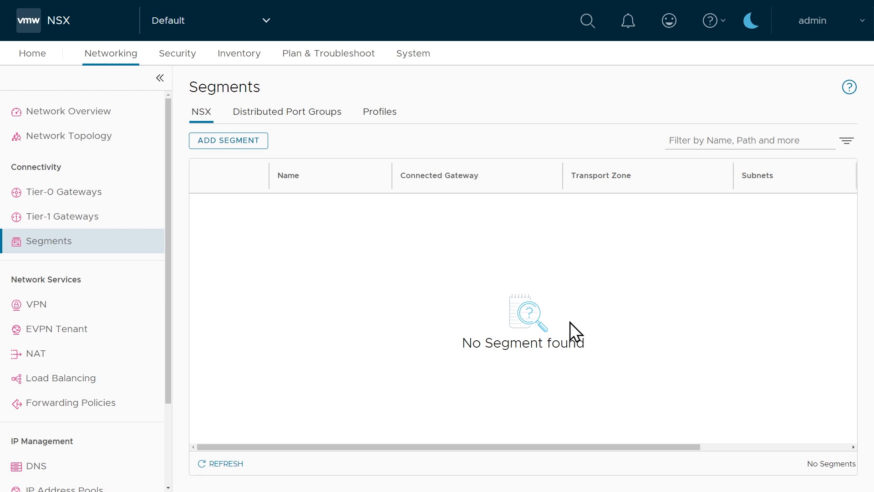
pyautogui.click(228, 143)
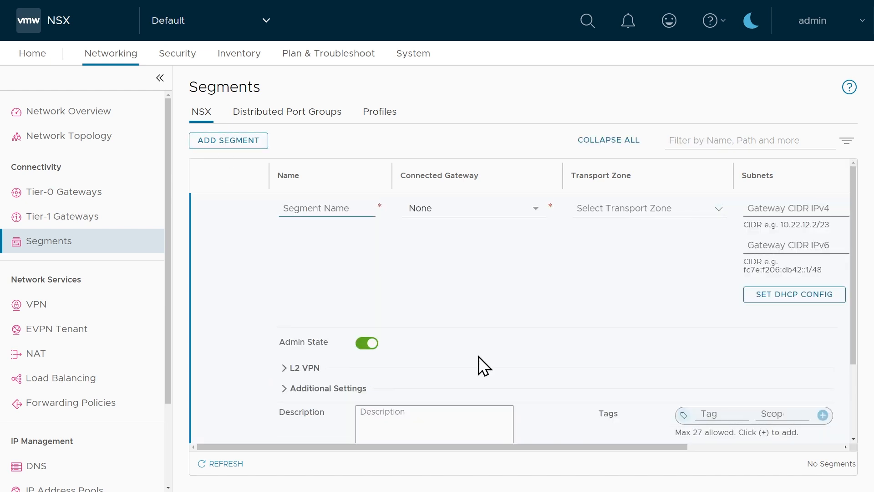
pyautogui.write('Overlay Segment 10')
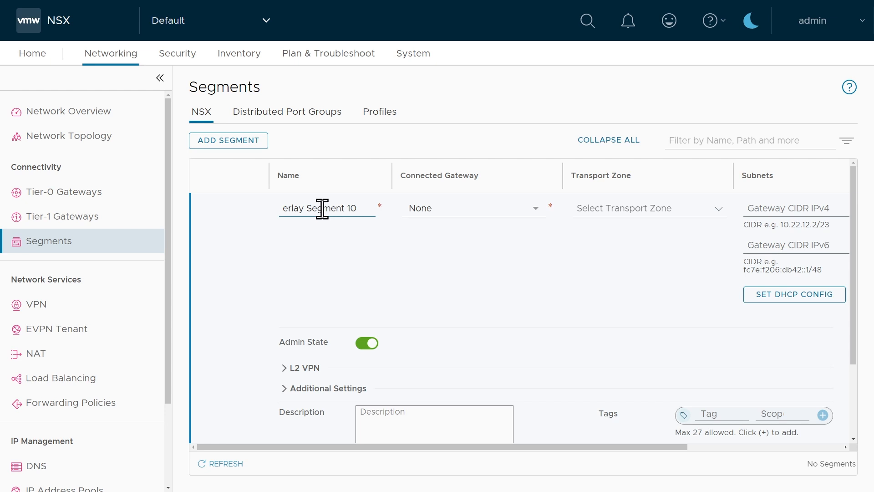
# - Assign the segment to the Nested Overlay TZ | Overlay transport zone, save it without further configuration, and widen the Name column
pyautogui.click(687, 209)
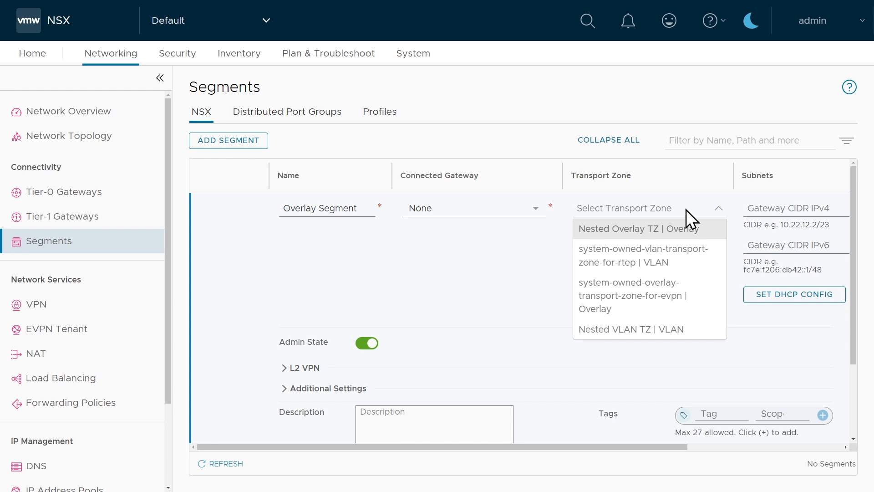
pyautogui.click(640, 228)
pyautogui.scroll(-2, 642, 234)
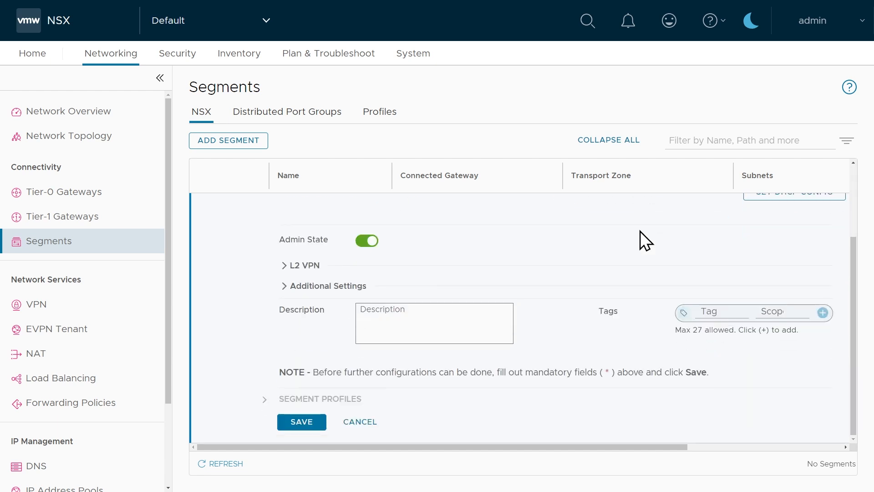
pyautogui.click(303, 424)
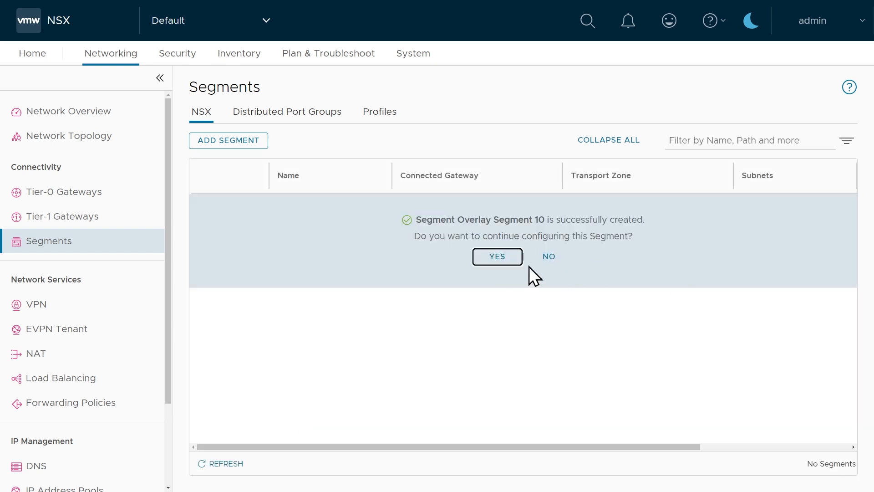
pyautogui.click(546, 259)
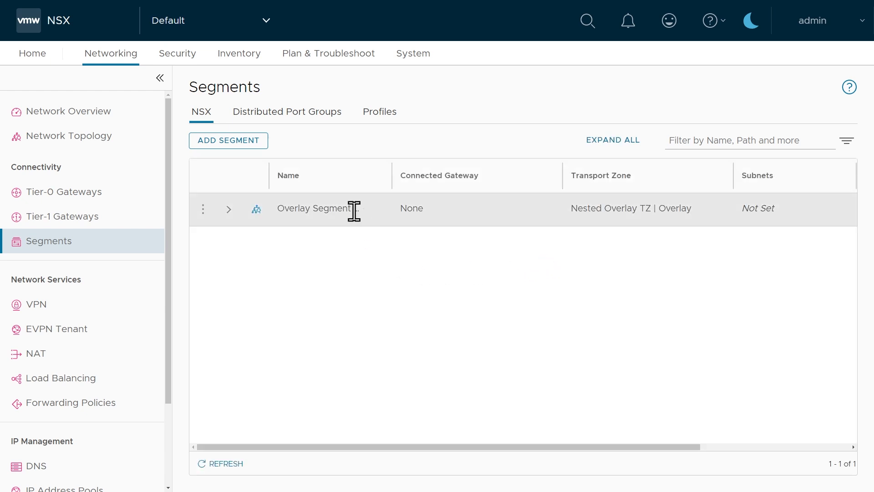
pyautogui.moveTo(392, 178)
pyautogui.mouseDown()
pyautogui.moveTo(482, 181)
pyautogui.moveTo(405, 183)
pyautogui.mouseUp()
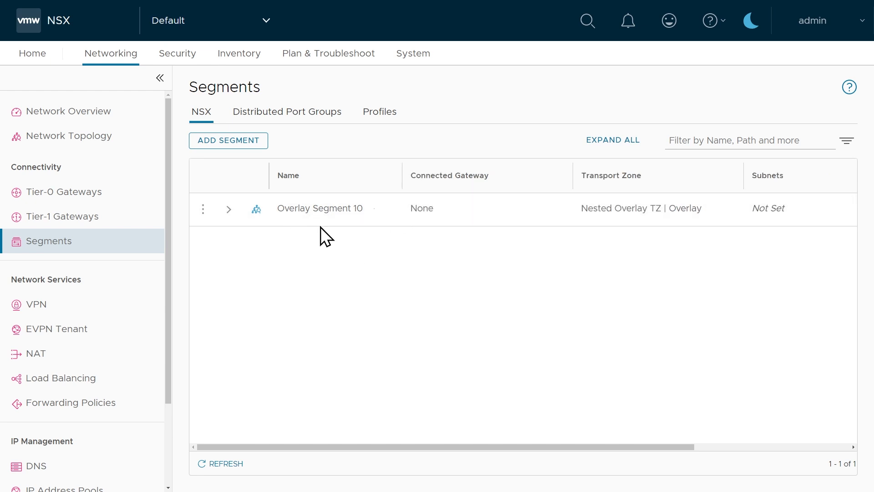
# - Examine Overlay Segment 10 and its details in the network topology view
pyautogui.click(85, 142)
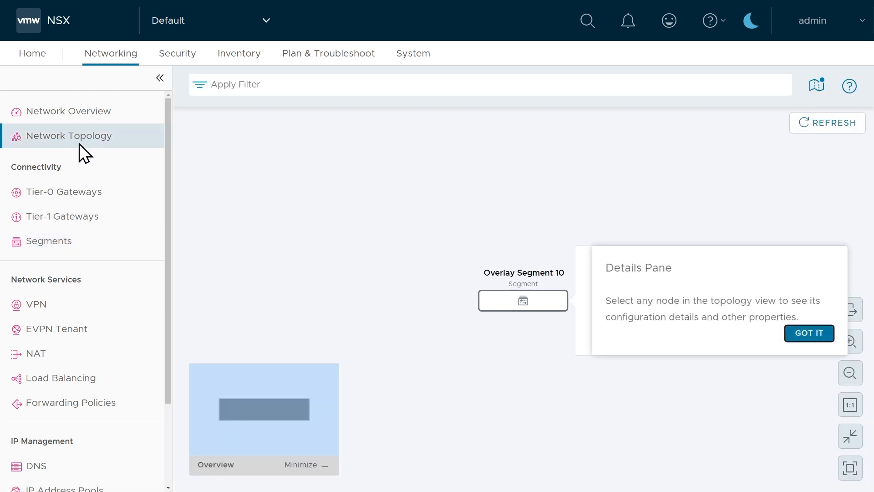
pyautogui.click(810, 333)
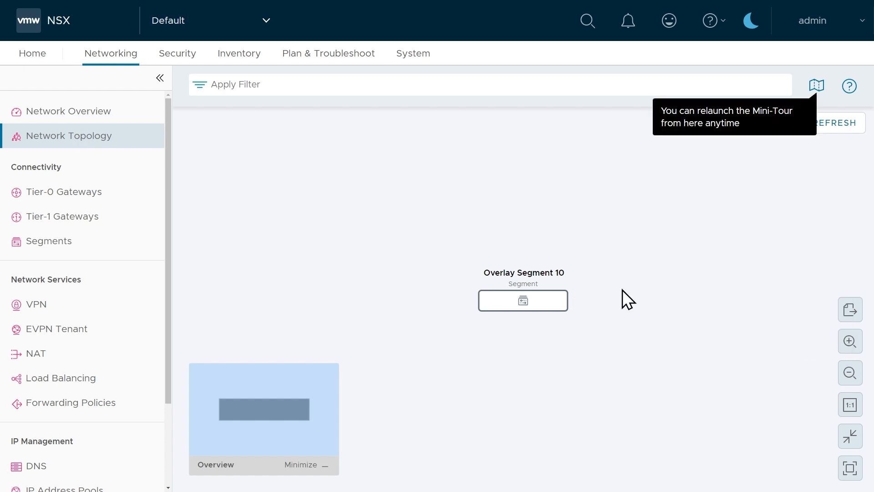
pyautogui.click(523, 303)
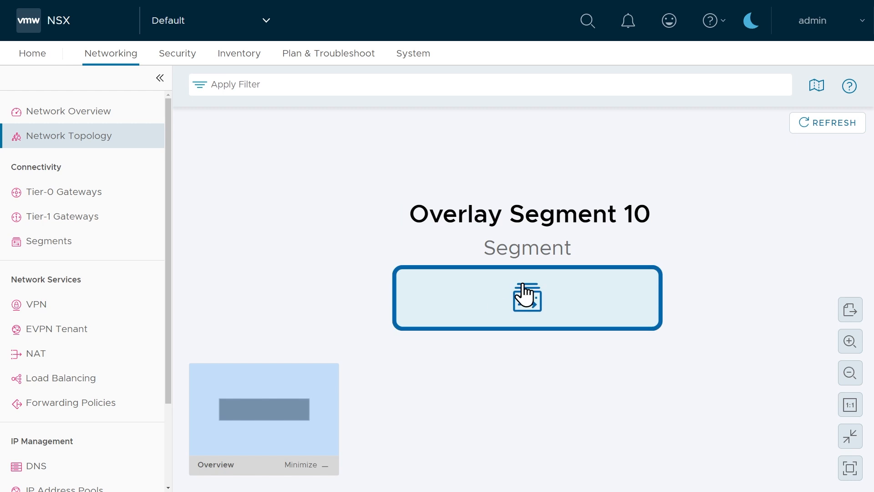
pyautogui.moveTo(539, 308)
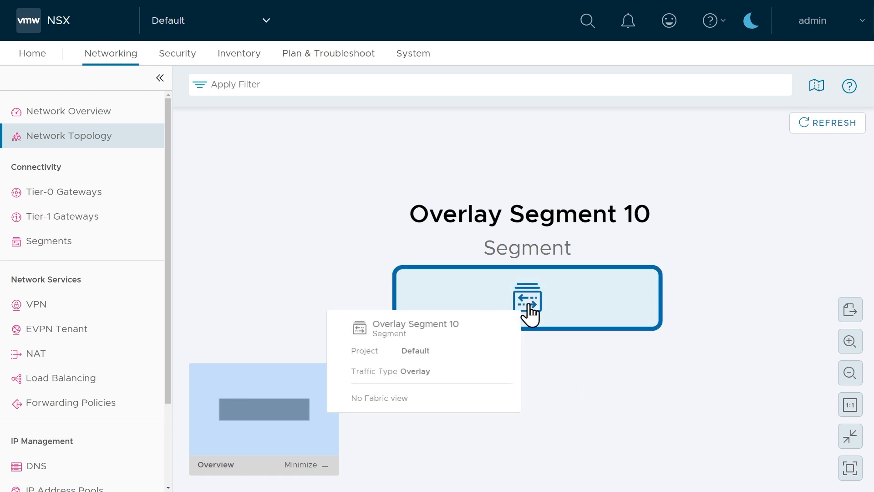
pyautogui.scroll(-2, 527, 303)
pyautogui.moveTo(529, 327)
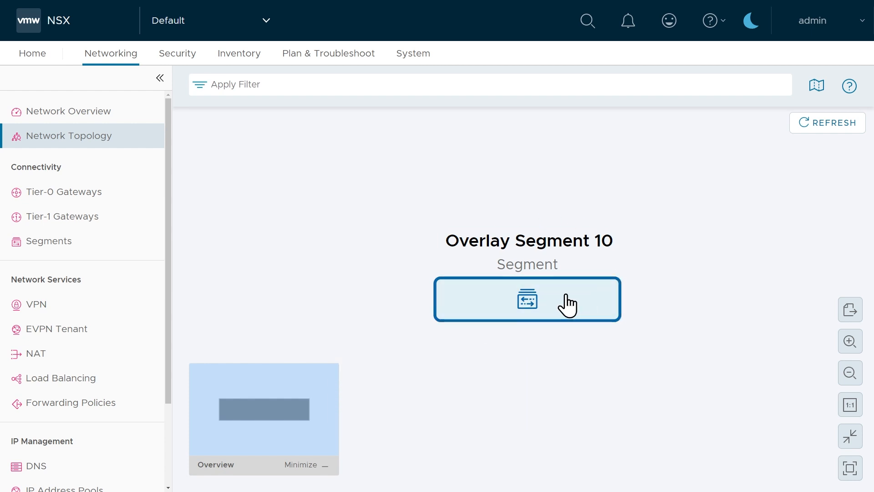
pyautogui.moveTo(567, 305)
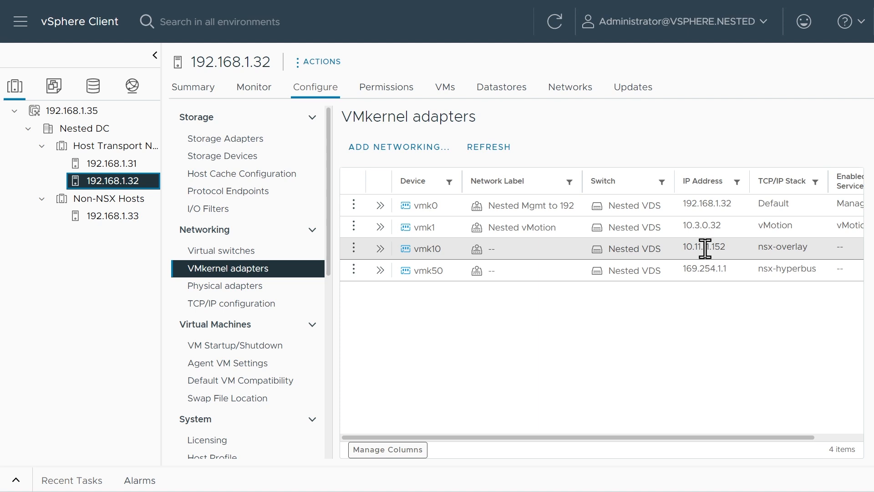
# - Switch to the vSphere Client and examine the Overlay Segment 10 port group's transport zone under Nested VDS
pyautogui.click(132, 87)
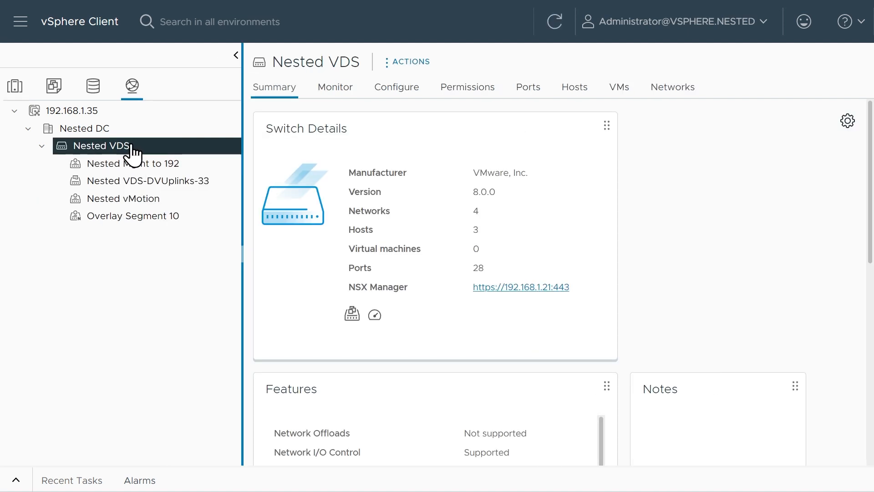
pyautogui.click(127, 224)
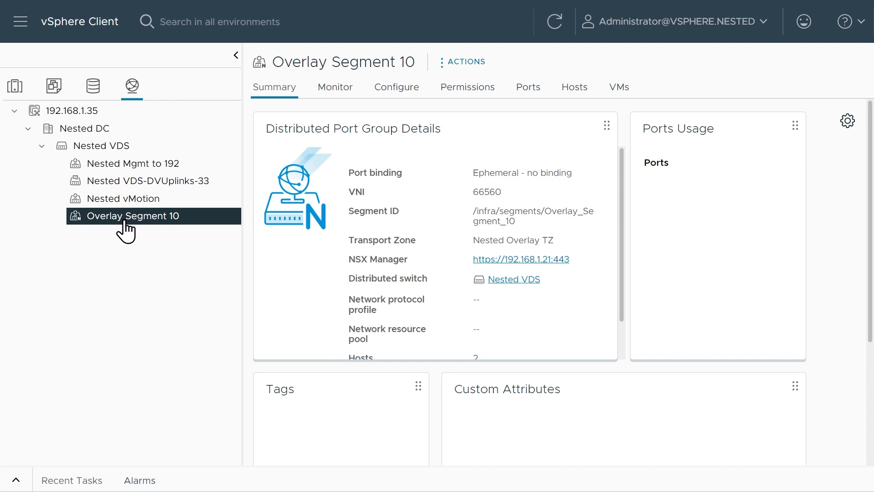
pyautogui.moveTo(471, 240); pyautogui.dragTo(559, 246)
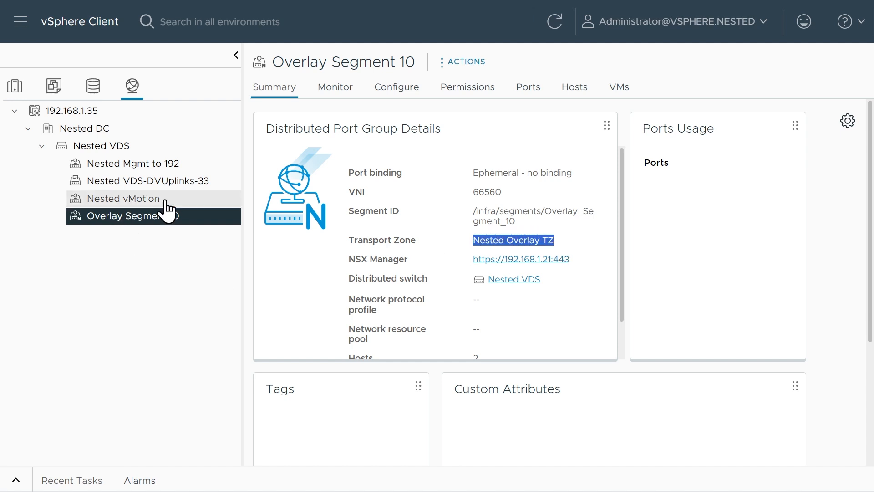
# - Compare the VMkernel adapters of hosts 192.168.1.31 and 192.168.1.32 in the host inventory
pyautogui.click(15, 87)
pyautogui.click(125, 166)
pyautogui.click(118, 182)
pyautogui.click(126, 166)
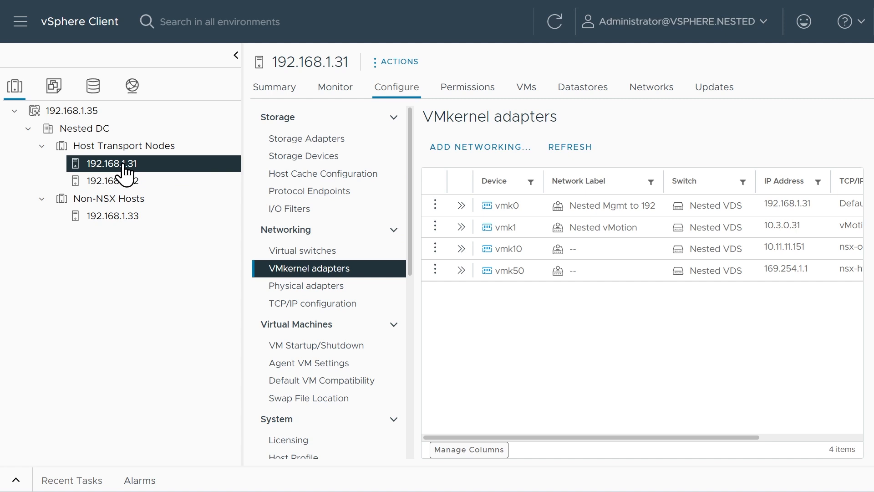
pyautogui.click(120, 183)
pyautogui.click(122, 163)
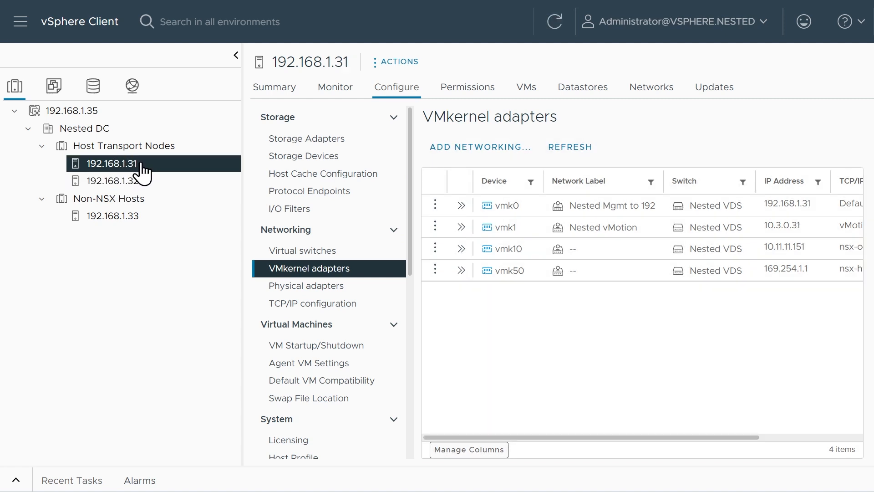
pyautogui.click(136, 182)
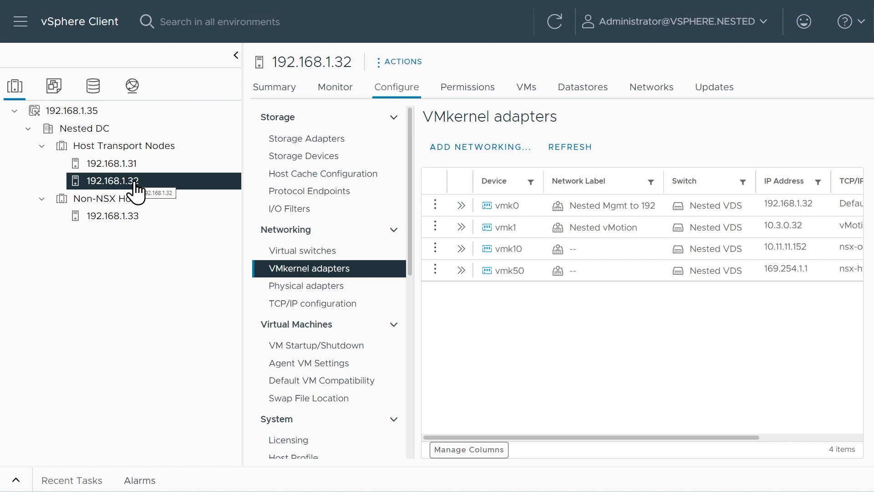
pyautogui.click(124, 165)
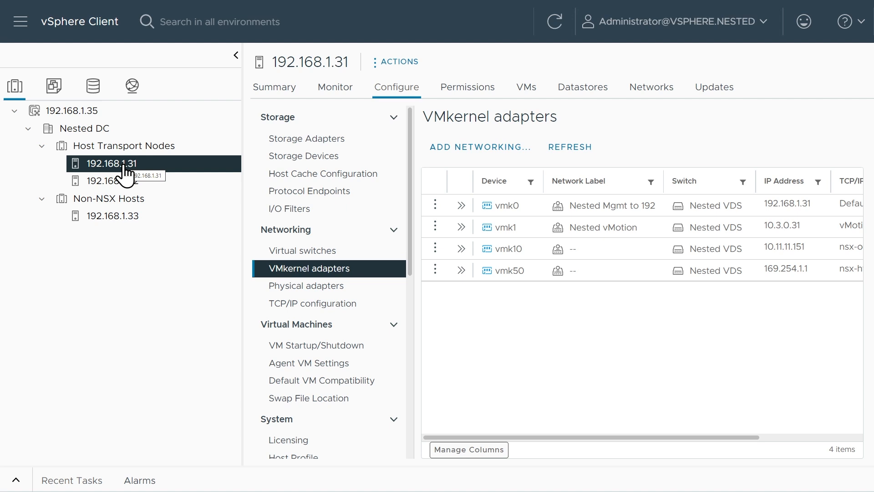
# - Start an OVF template deployment on host 192.168.1.31 using the local file yVM.ova
pyautogui.rightClick(129, 168)
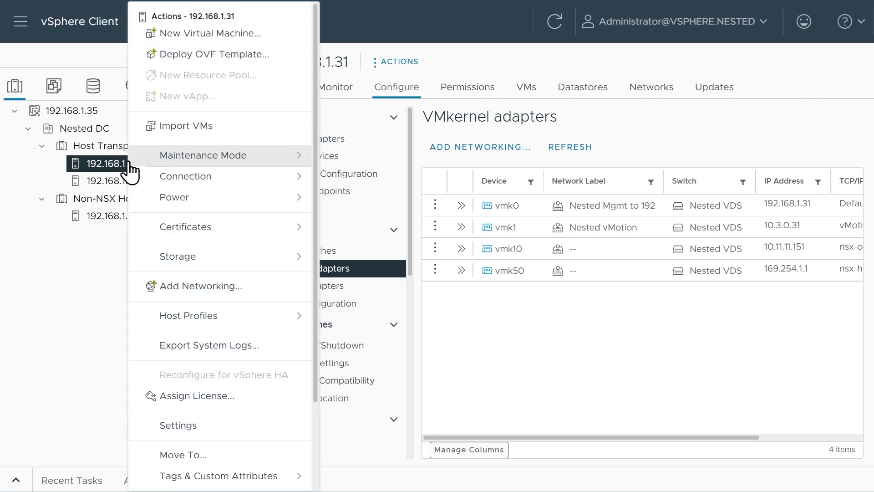
pyautogui.click(216, 57)
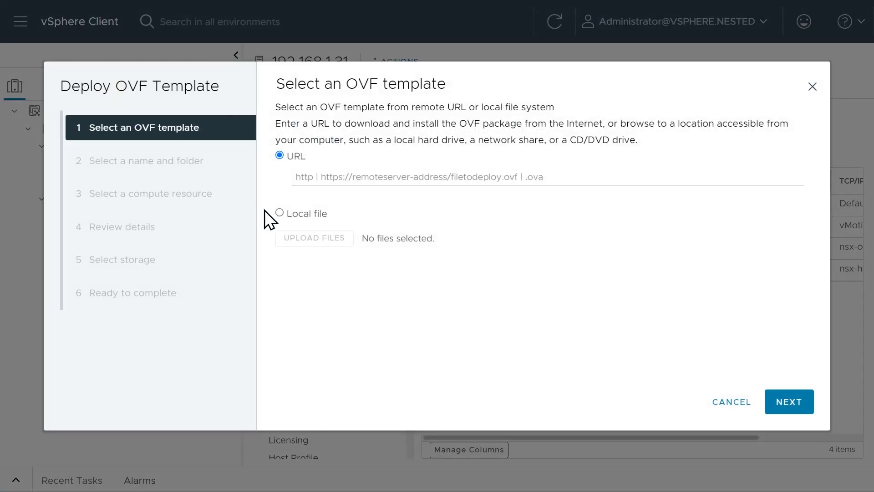
pyautogui.click(281, 214)
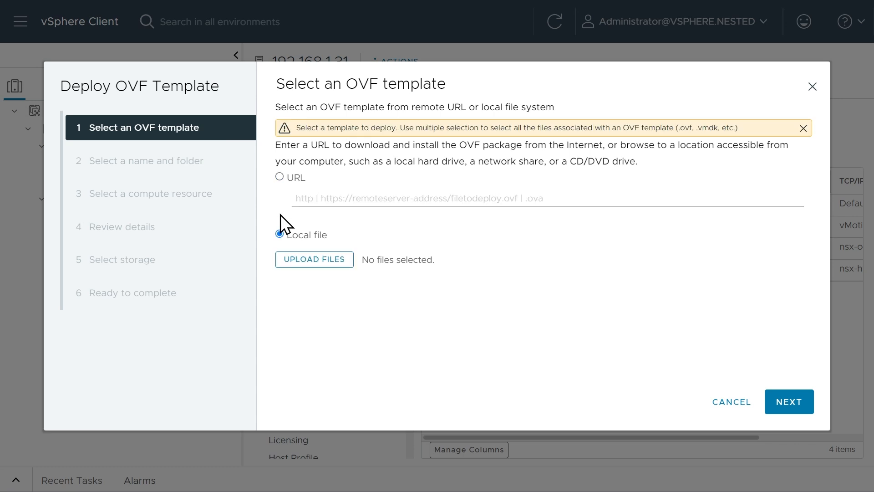
pyautogui.click(312, 261)
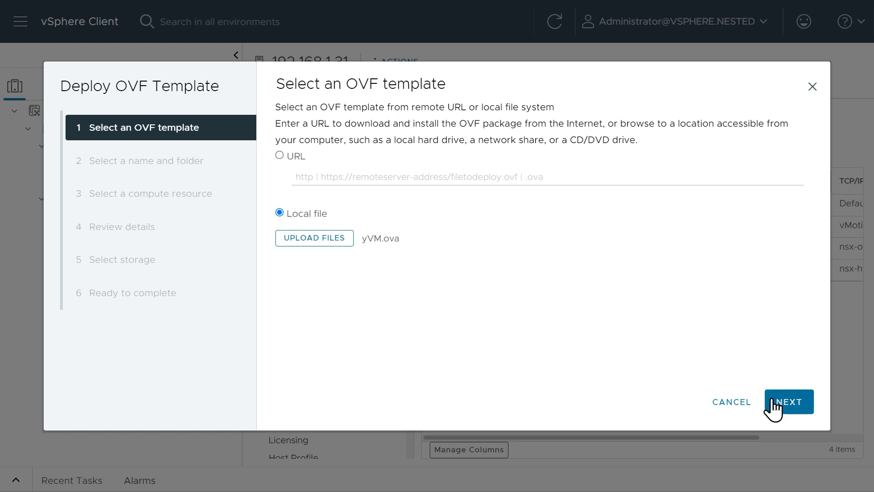
# - Name the virtual machine Tiny on ESXi-A and place it in the Discovered virtual machine folder of Nested DC
pyautogui.click(791, 403)
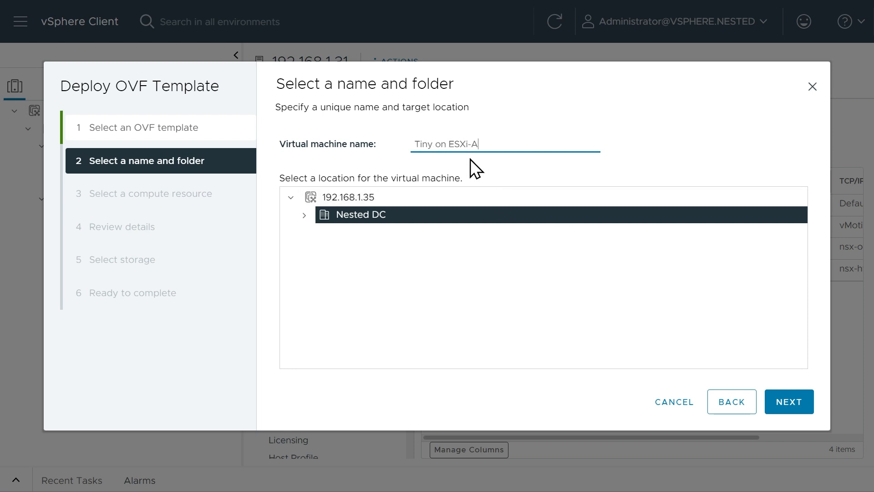
pyautogui.click(303, 215)
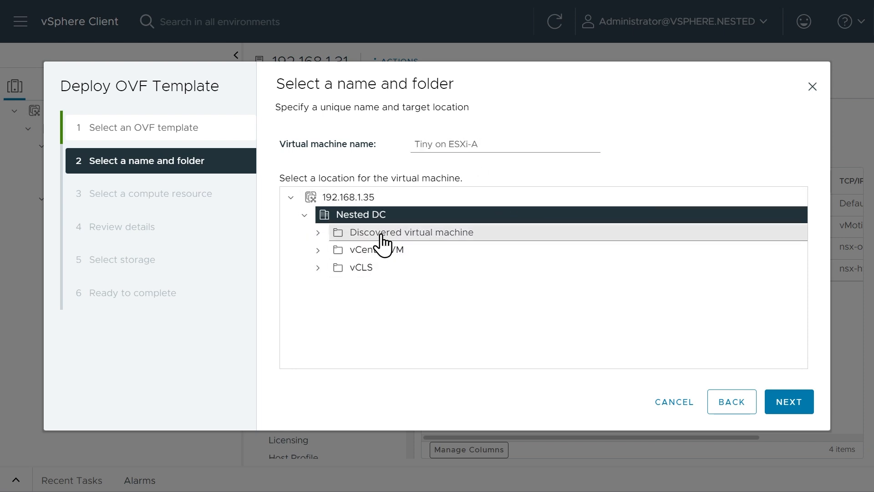
pyautogui.click(382, 240)
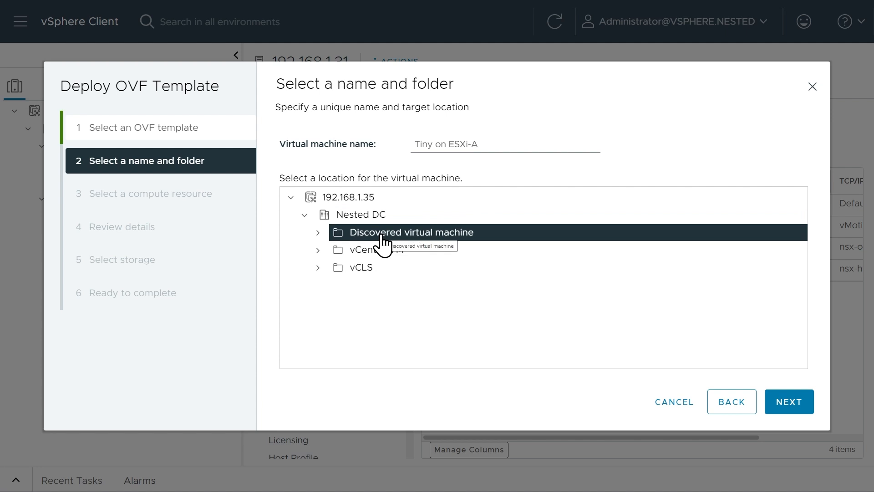
# - Choose host 192.168.1.31 as the compute resource and review the OVF template's details
pyautogui.click(786, 402)
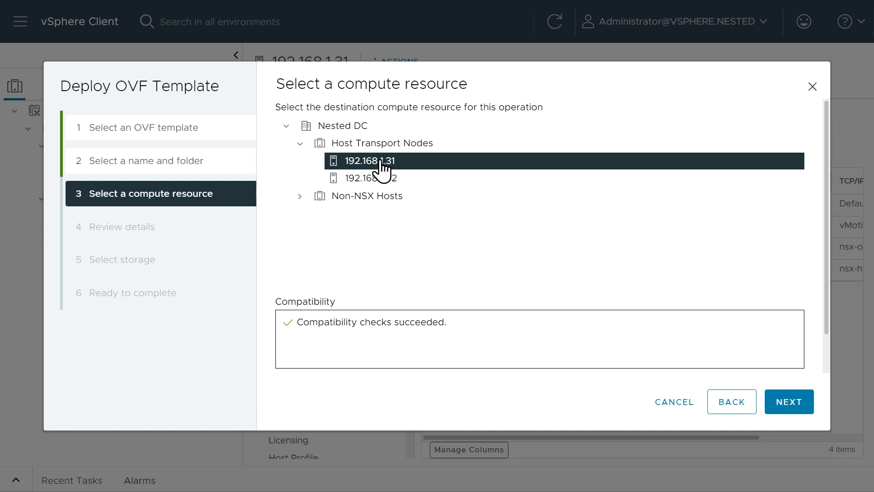
pyautogui.click(791, 408)
pyautogui.moveTo(511, 200); pyautogui.dragTo(684, 218)
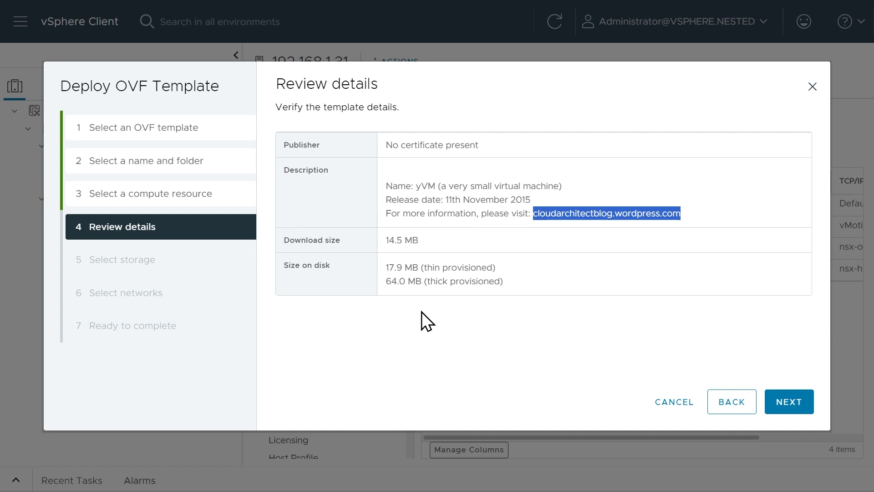
pyautogui.click(794, 412)
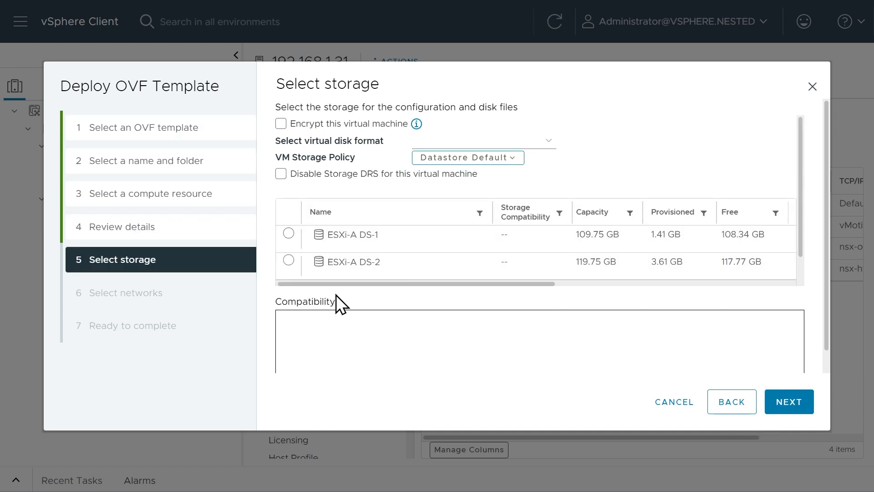
# - Store the virtual machine on datastore ESXi-A DS-1 with the Thin Provision disk format
pyautogui.click(288, 234)
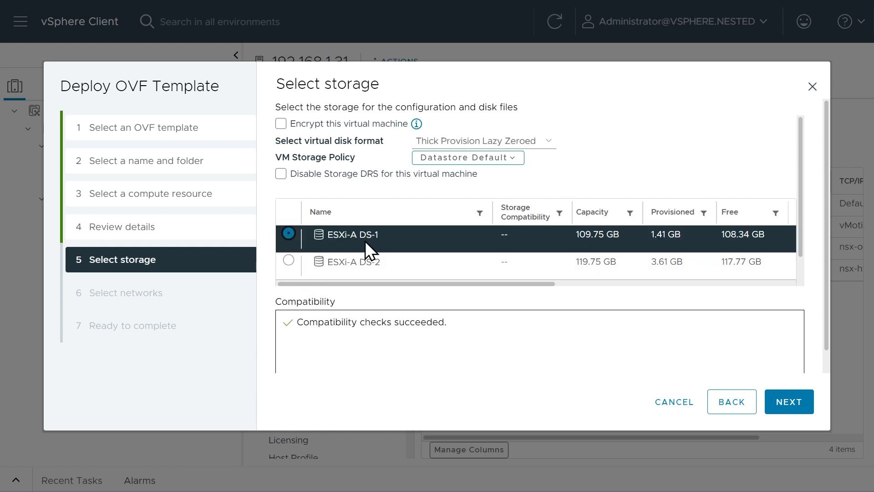
pyautogui.click(469, 141)
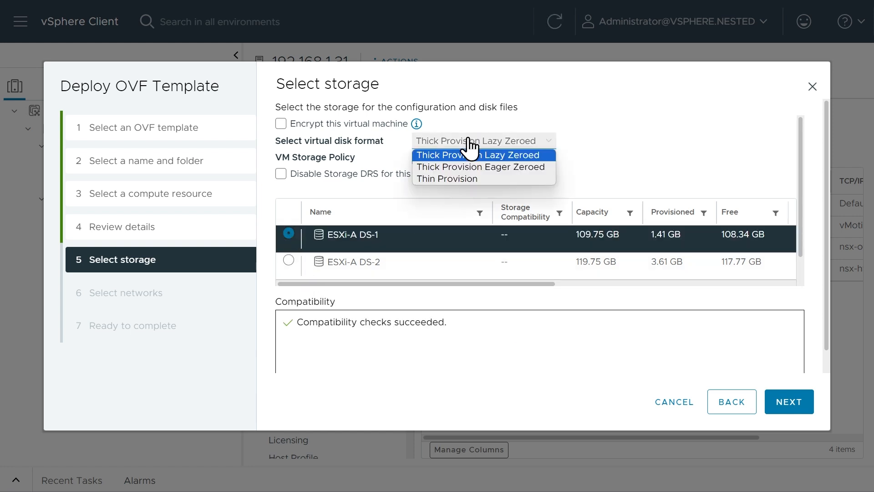
pyautogui.click(456, 179)
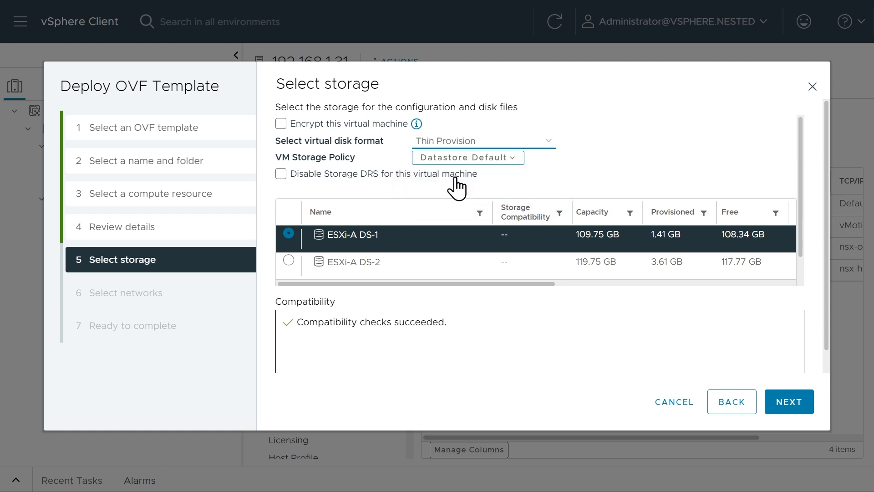
pyautogui.click(795, 408)
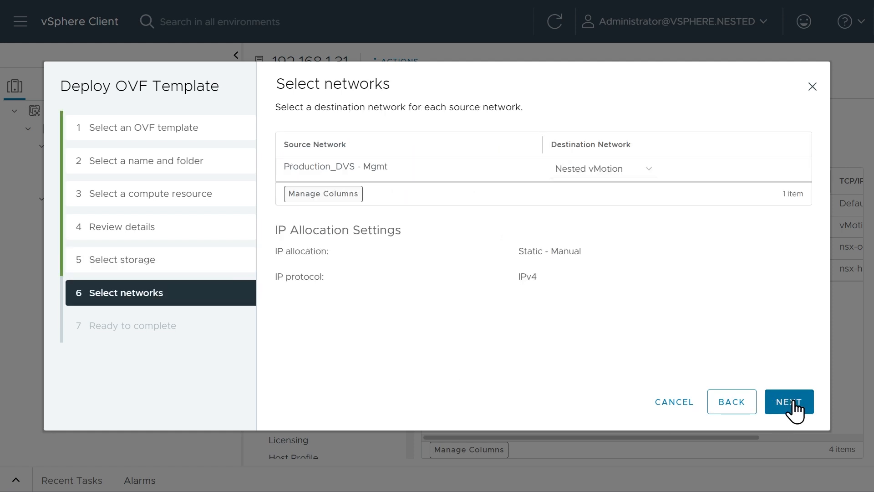
# - Map the Production_DVS - Mgmt source network to Overlay Segment 10 and finish the OVF deployment
pyautogui.click(640, 176)
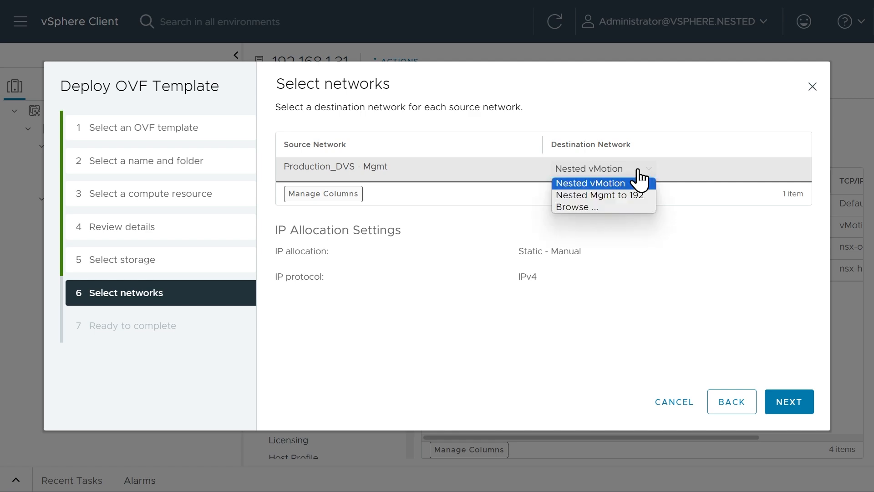
pyautogui.click(610, 207)
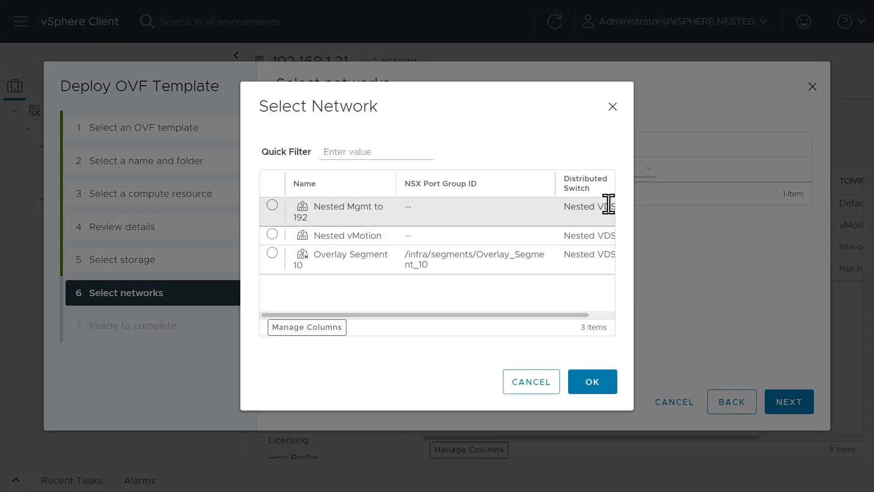
pyautogui.moveTo(402, 187); pyautogui.dragTo(456, 208)
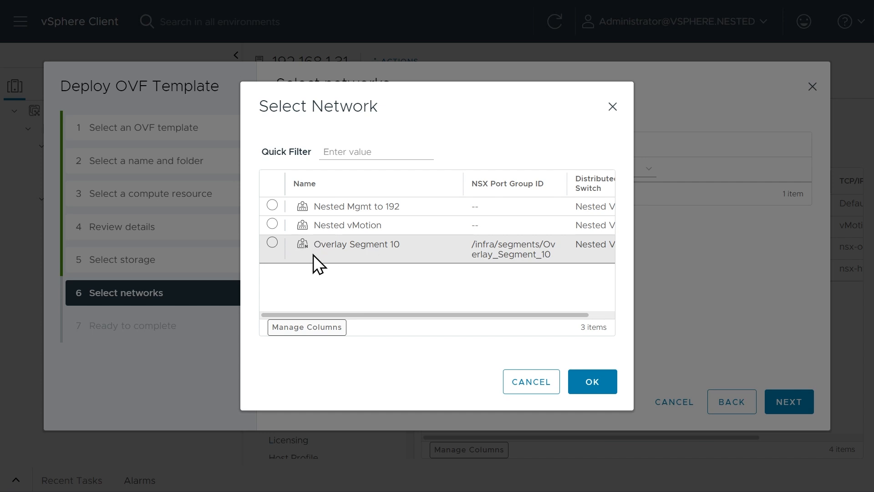
pyautogui.click(272, 243)
pyautogui.click(593, 385)
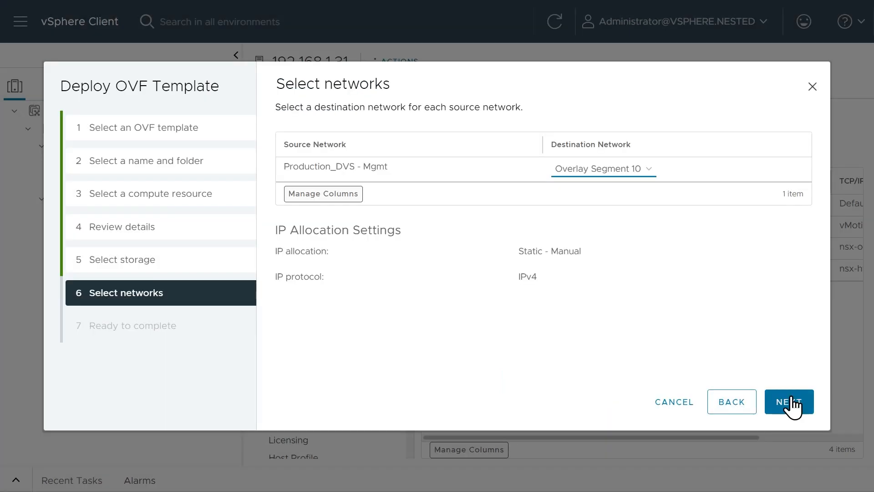
pyautogui.click(789, 400)
pyautogui.click(796, 402)
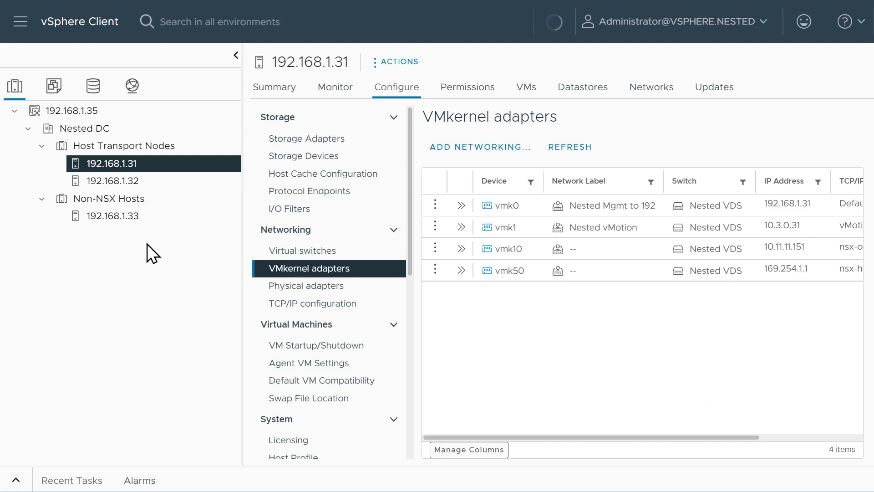
# - Create a VM and template folder named VMs for Testing under Nested DC
pyautogui.click(53, 85)
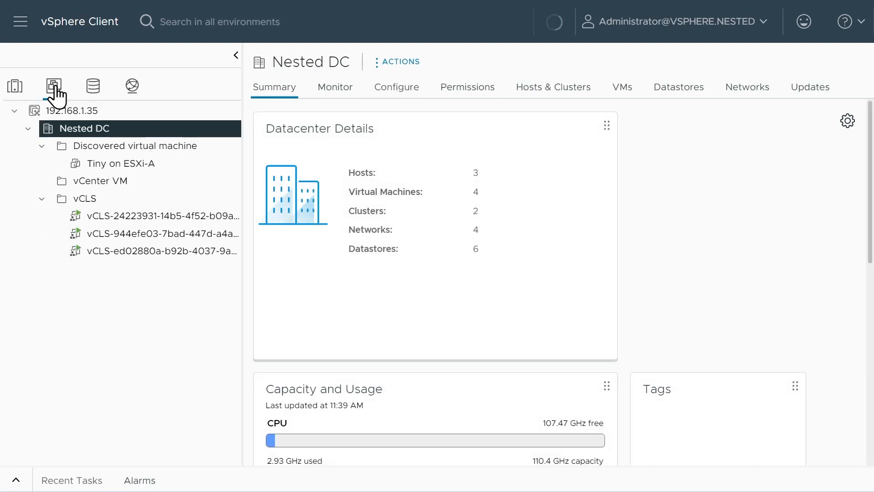
pyautogui.rightClick(82, 128)
pyautogui.moveTo(162, 187)
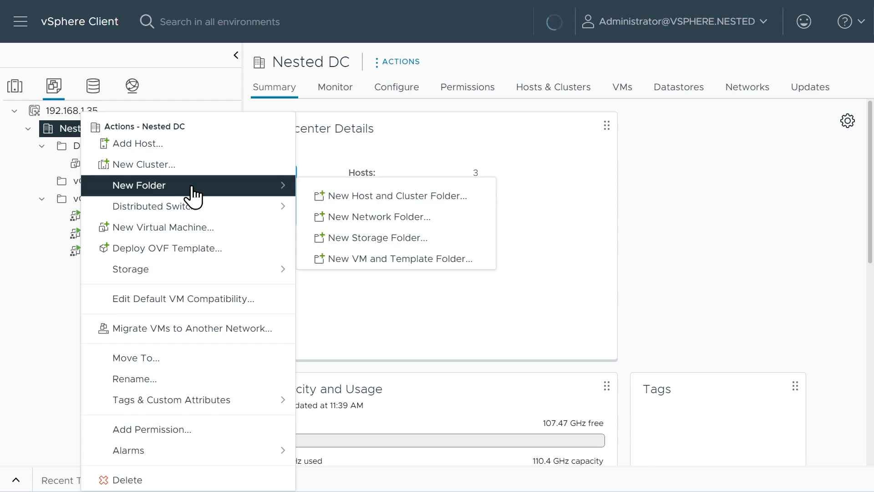
pyautogui.click(366, 259)
pyautogui.write('VMs for Testing')
pyautogui.click(688, 292)
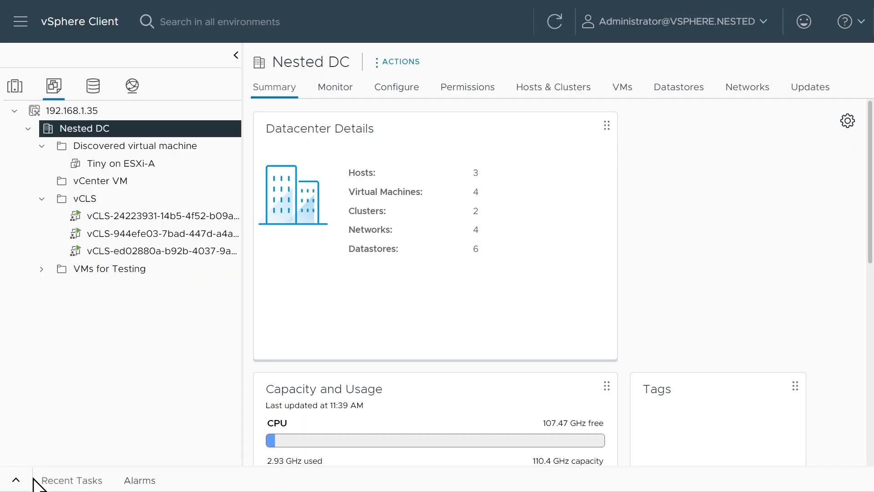
# - Check the recent tasks and move Tiny on ESXi-A into the VMs for Testing folder
pyautogui.click(16, 480)
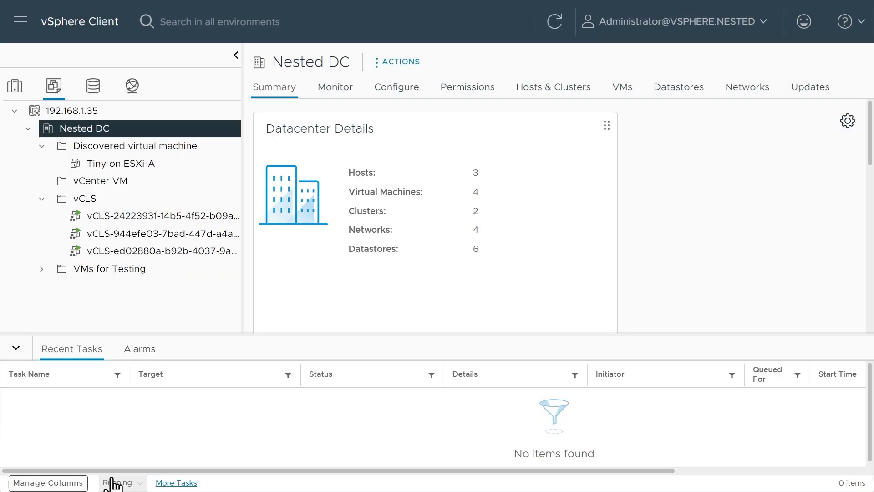
pyautogui.click(16, 349)
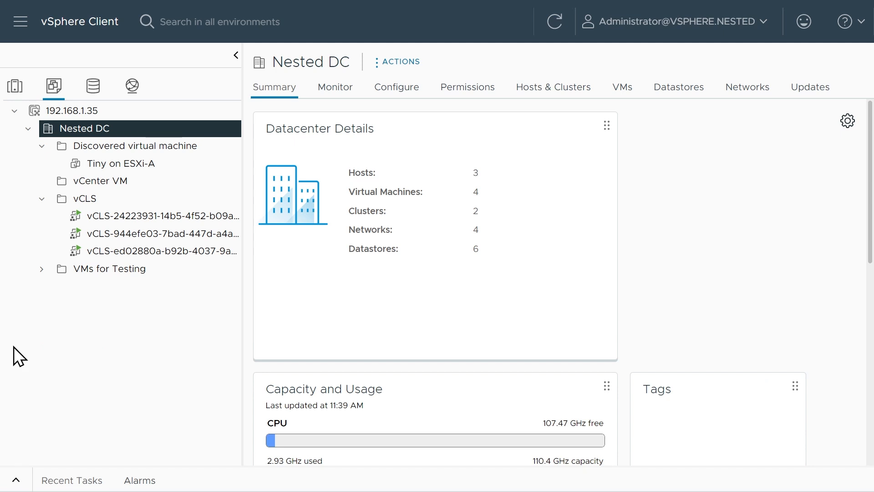
pyautogui.moveTo(110, 164); pyautogui.dragTo(106, 275)
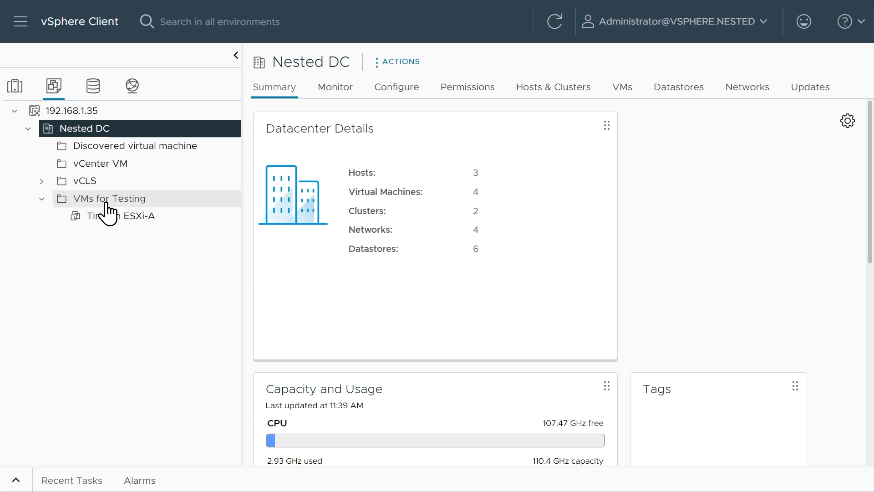
# - Set the memory and hard disk 1 of Tiny on ESXi-A to 128 MB each and save the settings
pyautogui.rightClick(138, 217)
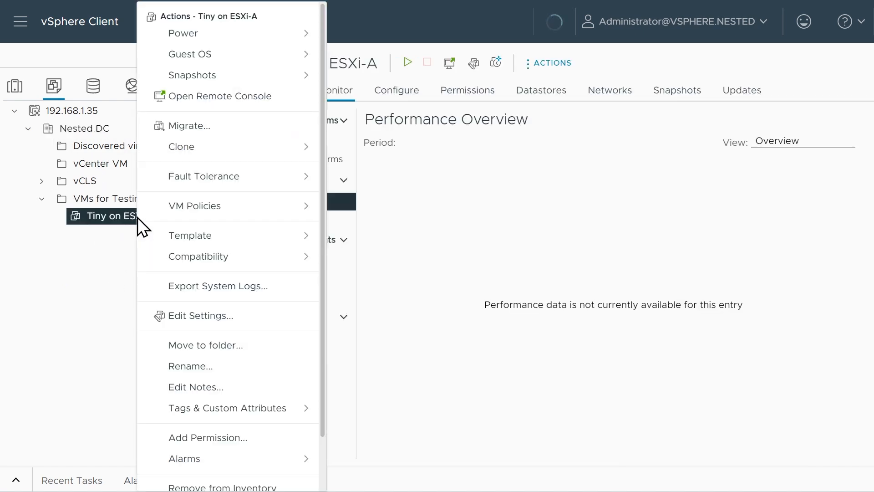
pyautogui.click(202, 314)
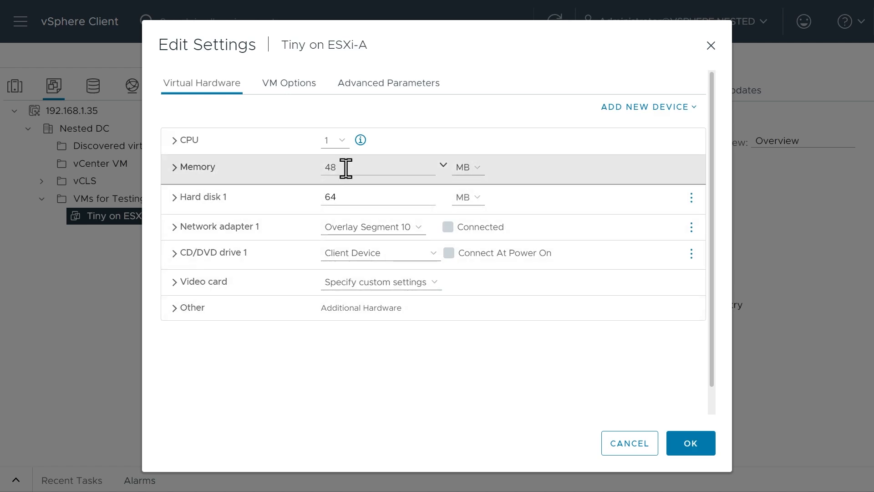
pyautogui.click(317, 168)
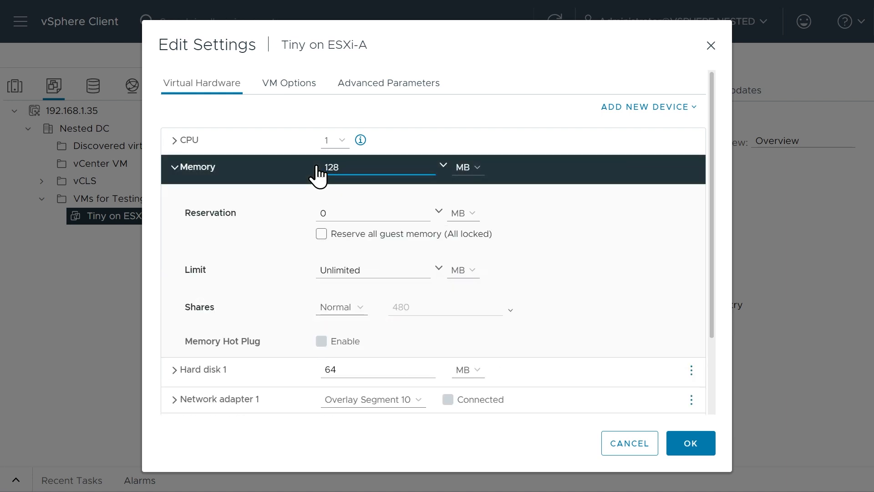
pyautogui.click(175, 171)
pyautogui.click(340, 195)
pyautogui.write('128')
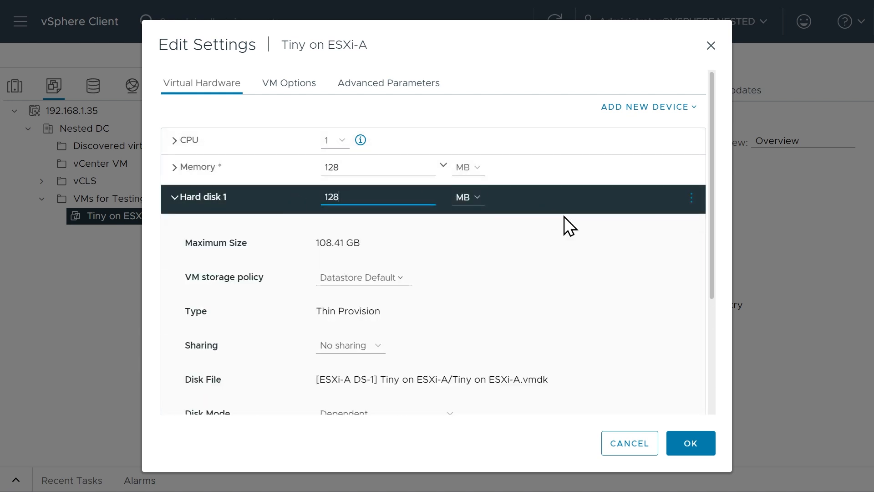
pyautogui.click(559, 207)
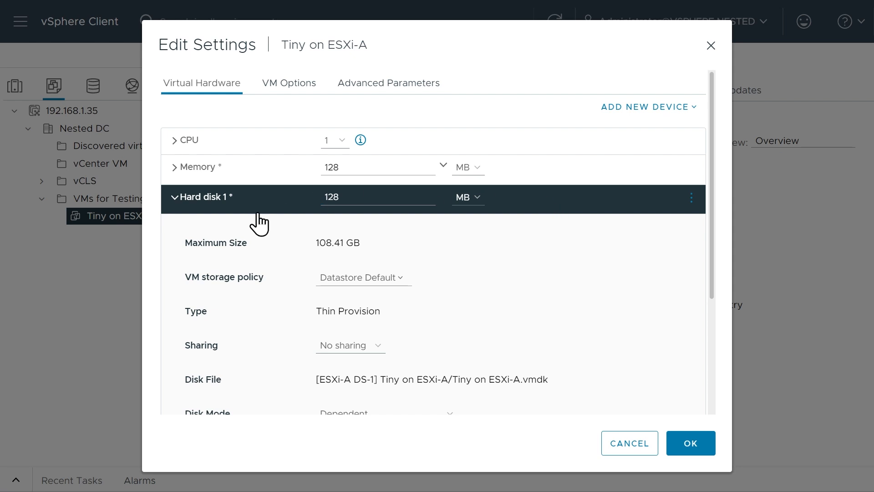
pyautogui.click(174, 197)
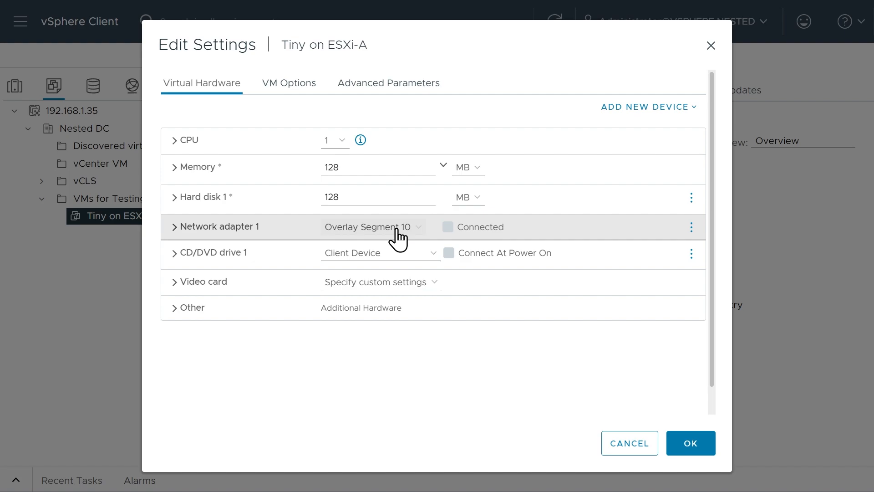
pyautogui.click(691, 446)
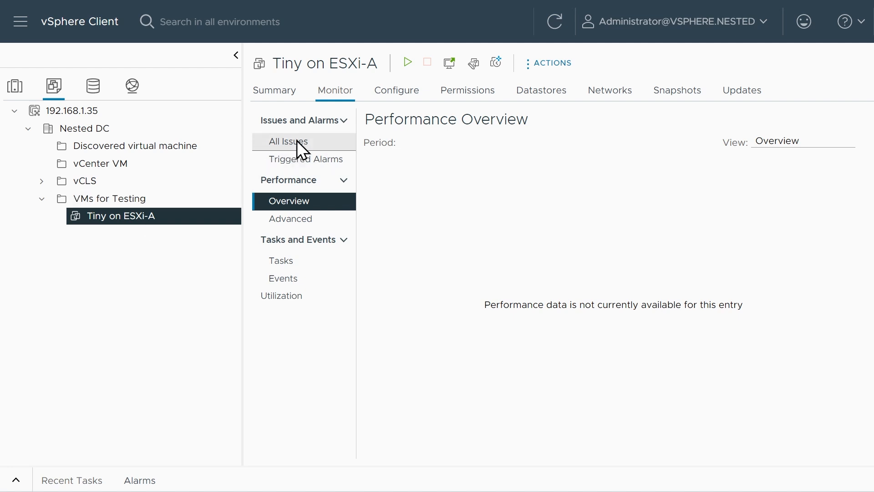
# - Power on Tiny on ESXi-A and list its network interfaces with ifconfig in the web console
pyautogui.click(407, 64)
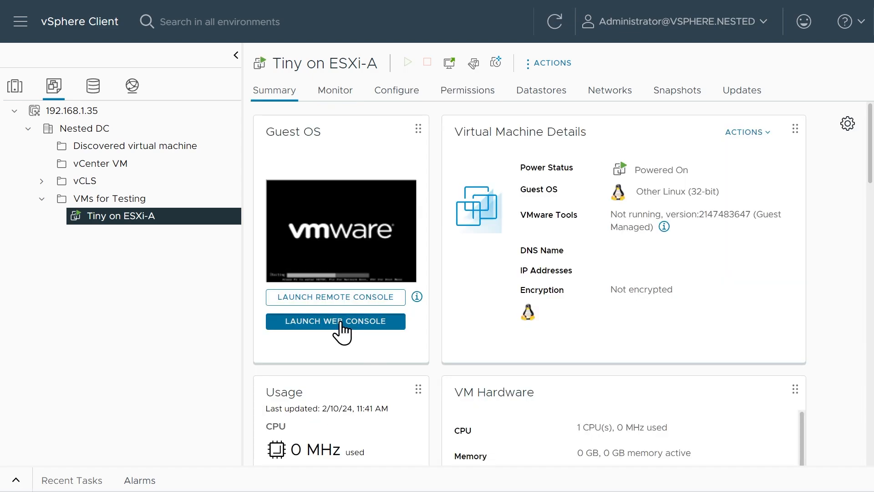
pyautogui.click(342, 323)
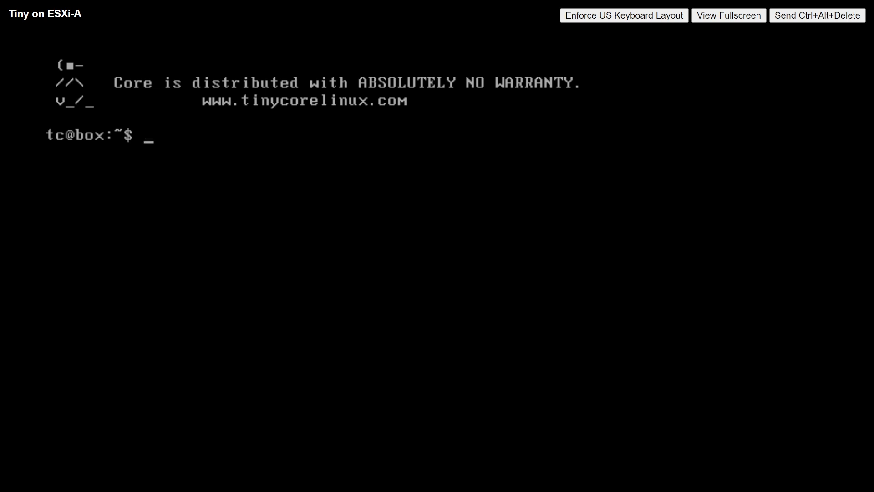
pyautogui.write('ifconfig')
pyautogui.press('Return')
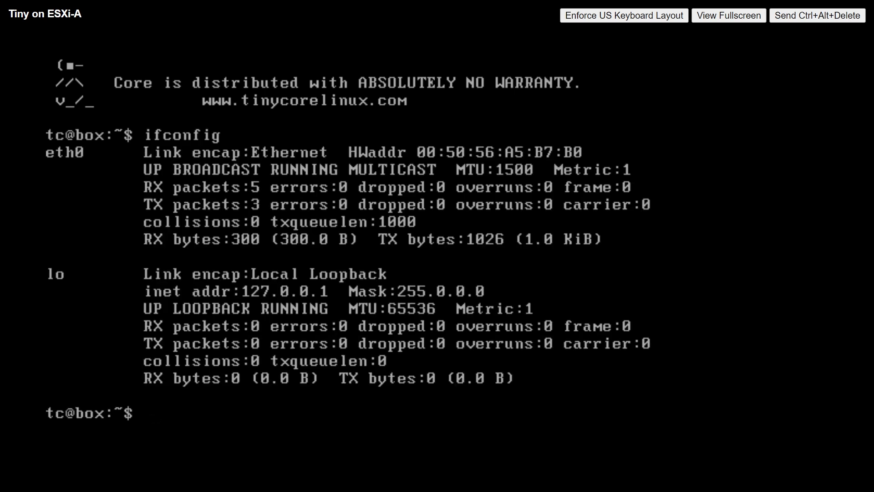
# - Assign IP address 10.10.0.5 with netmask 255.255.255.0 to eth0 and recheck the interfaces with ifconfig
pyautogui.write('sudo ifconfig eth0 ')
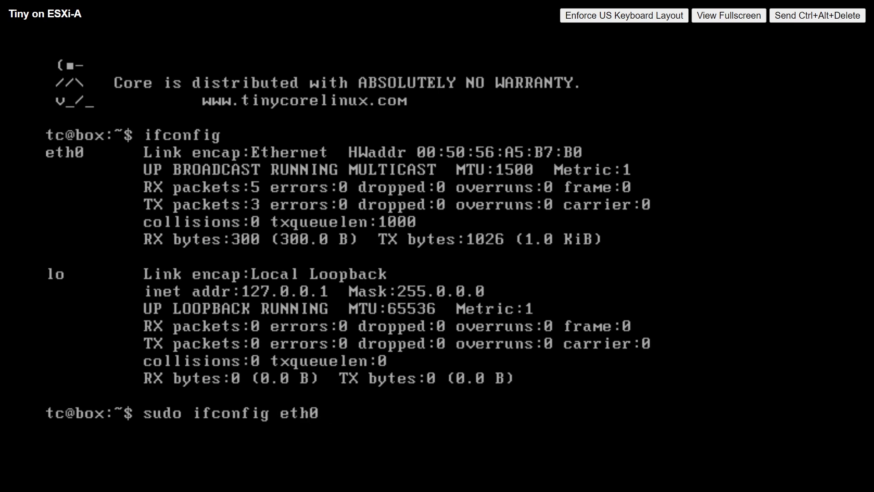
pyautogui.write('10.10.0.5')
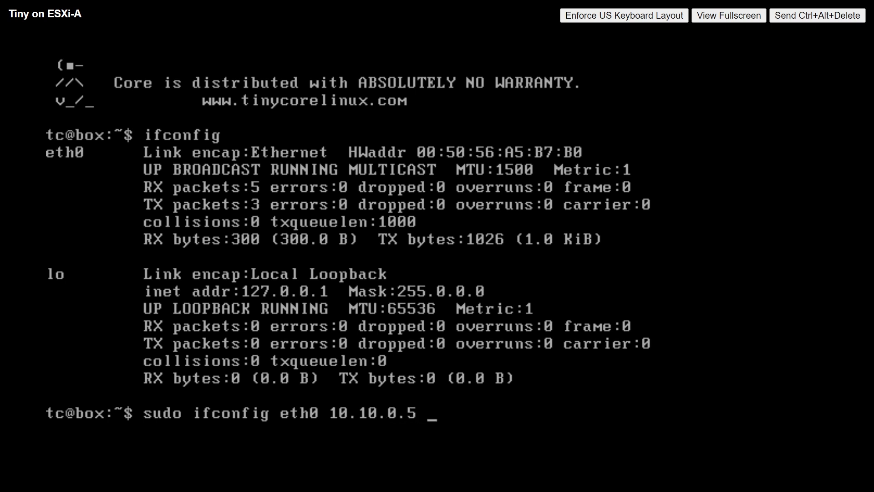
pyautogui.write('netmask 25')
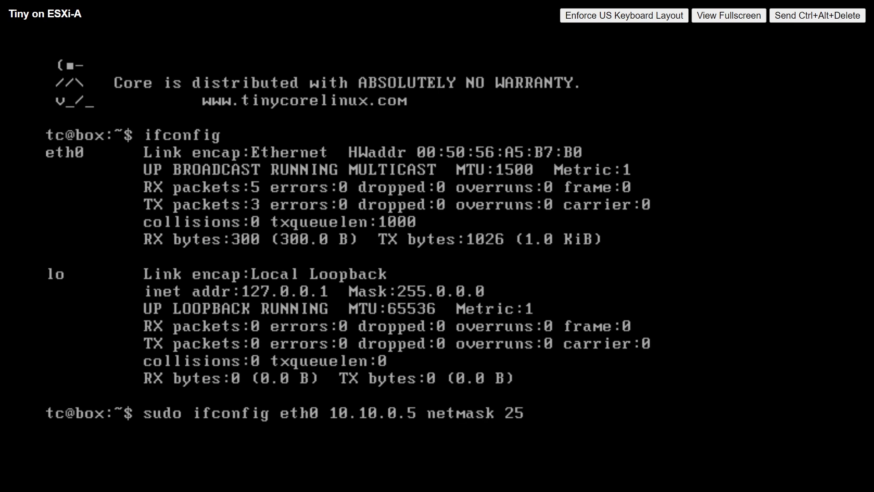
pyautogui.write('5.255.255.0')
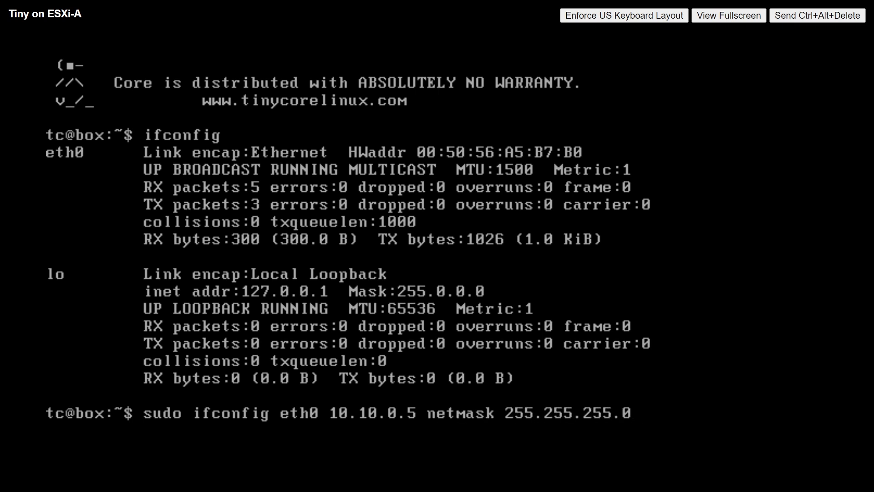
pyautogui.press('Return')
pyautogui.press('Up')
pyautogui.press('Up')
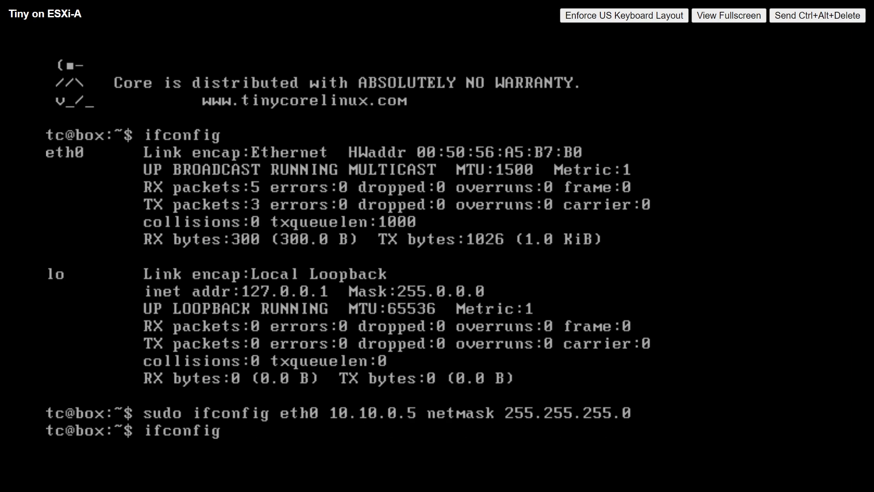
pyautogui.press('Return')
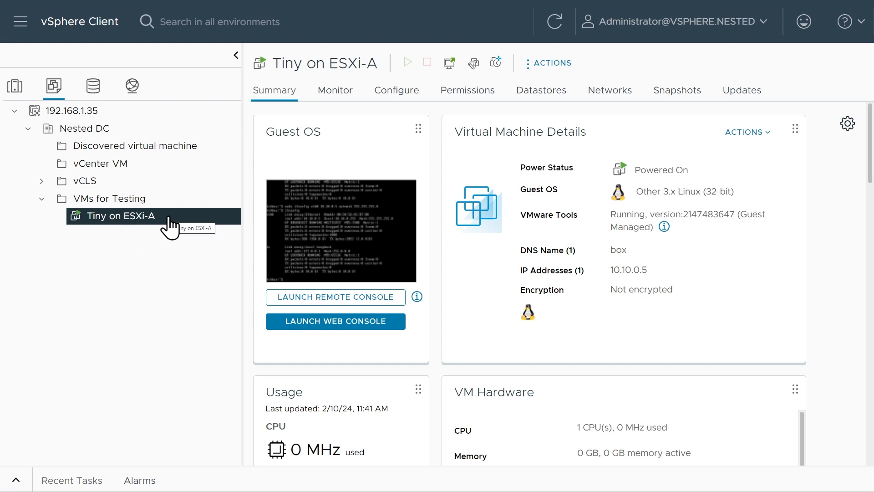
# - Start cloning Tiny on ESXi-A to a new virtual machine named Tiny on ESXi-B in the VMs for Testing folder
pyautogui.rightClick(169, 218)
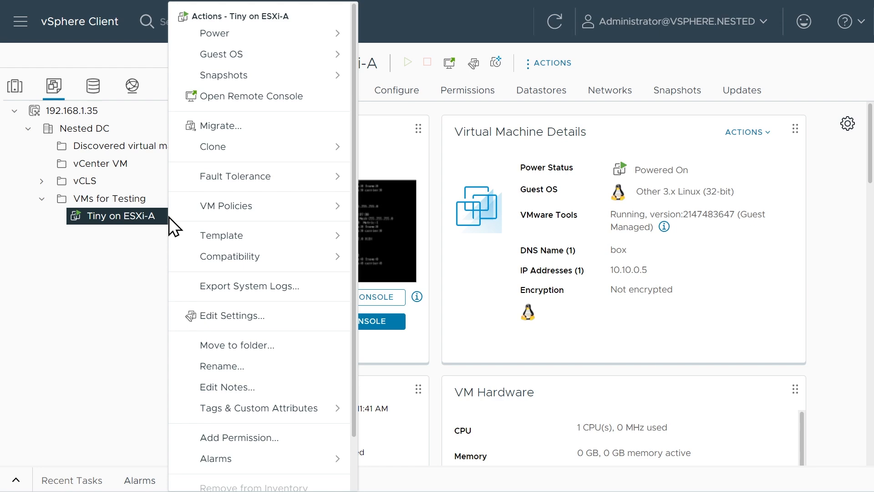
pyautogui.moveTo(240, 148)
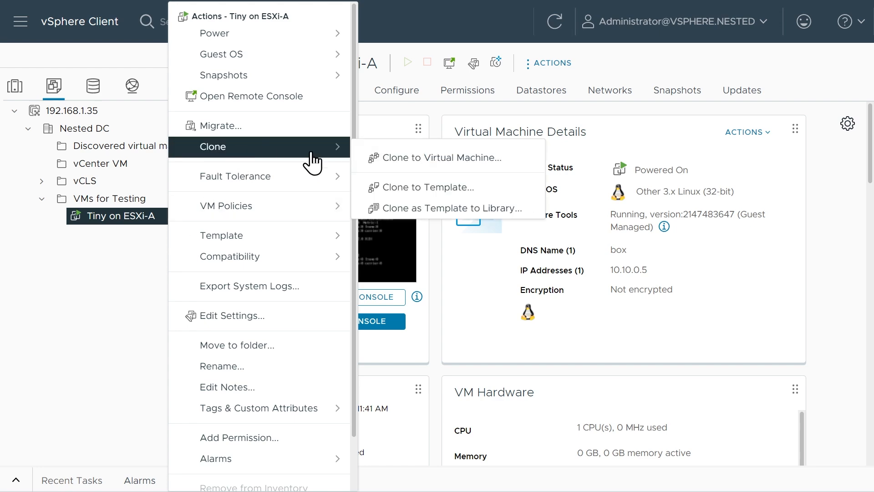
pyautogui.click(406, 160)
pyautogui.write('Tiny on ESXi-B')
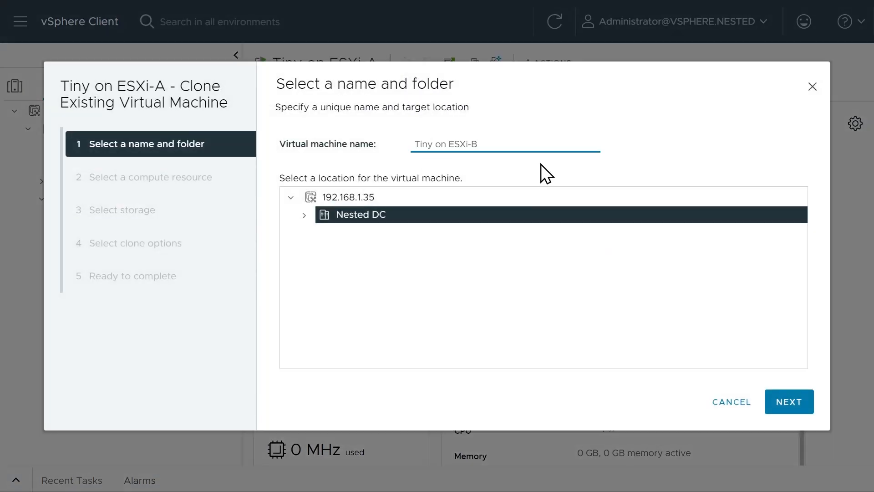
pyautogui.click(304, 215)
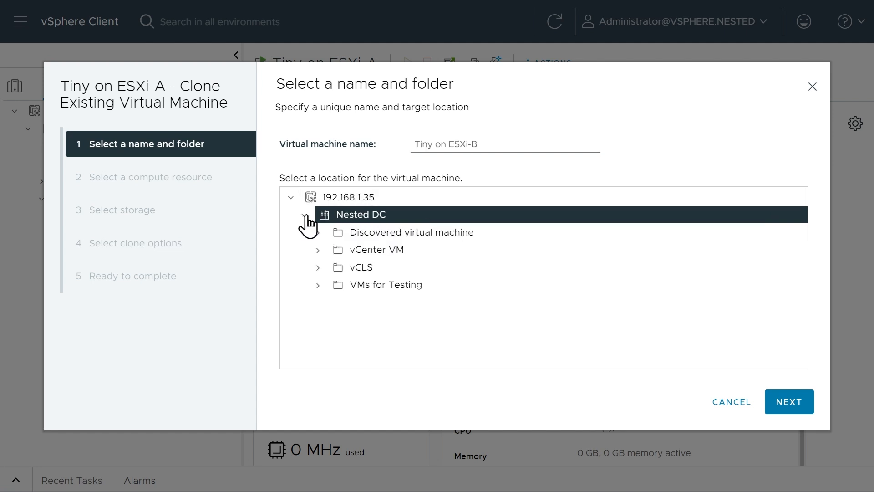
pyautogui.click(407, 287)
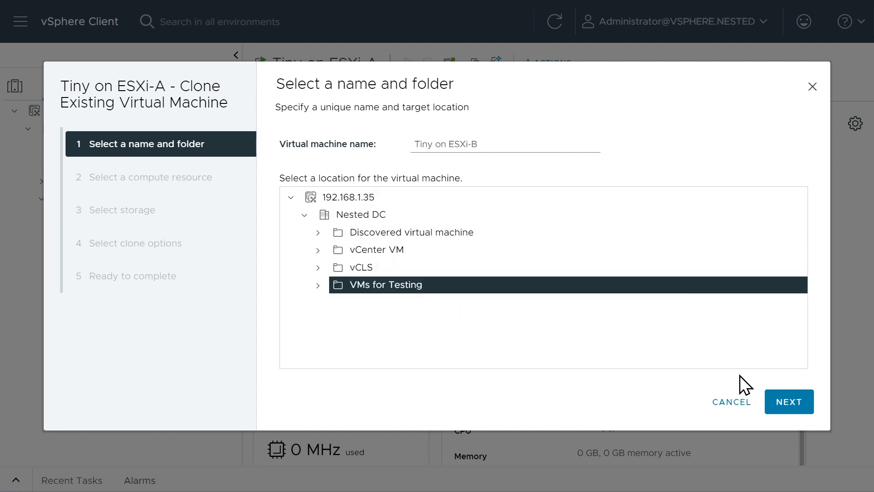
pyautogui.click(803, 409)
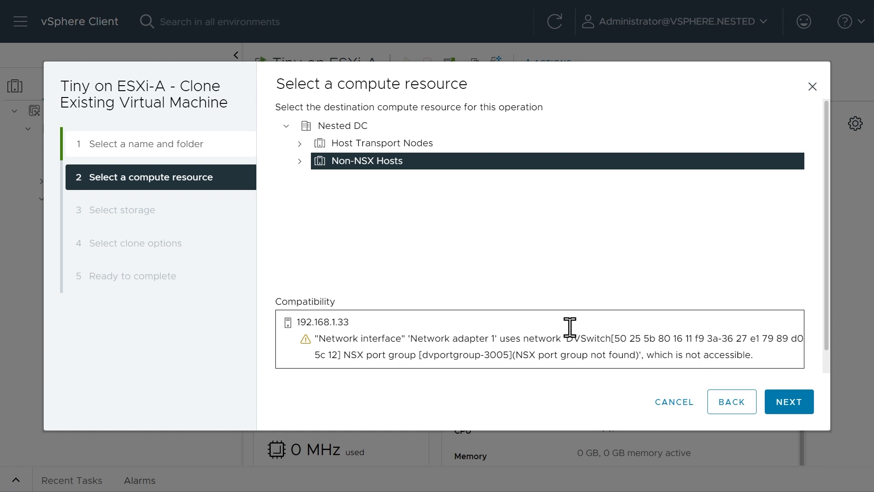
# - Choose host 192.168.1.32 in the Host Transport Nodes cluster as the clone's compute resource
pyautogui.click(299, 161)
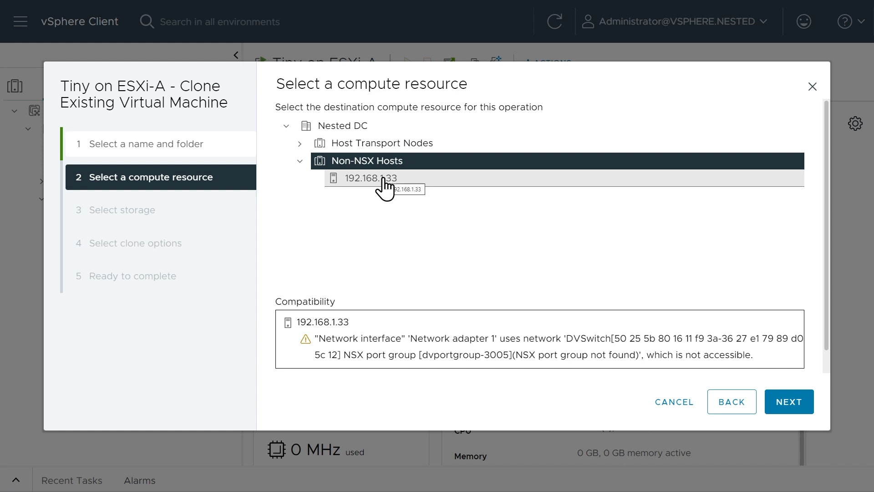
pyautogui.click(345, 144)
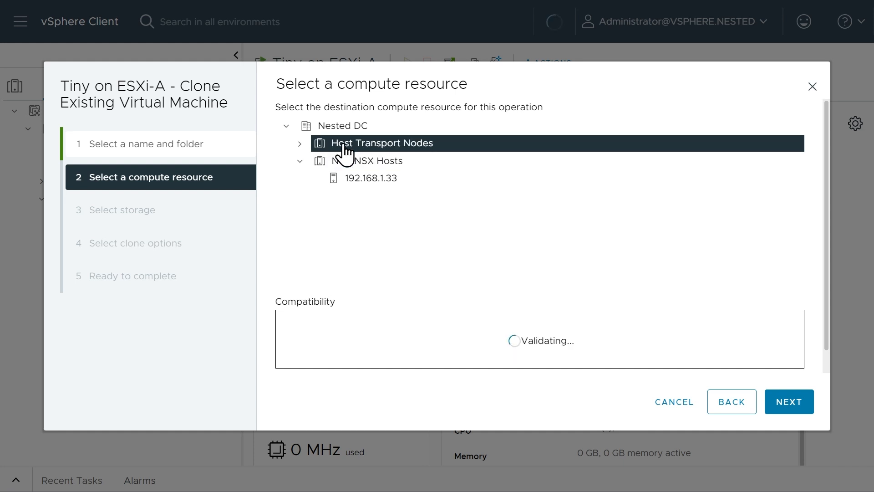
pyautogui.click(300, 144)
pyautogui.click(383, 164)
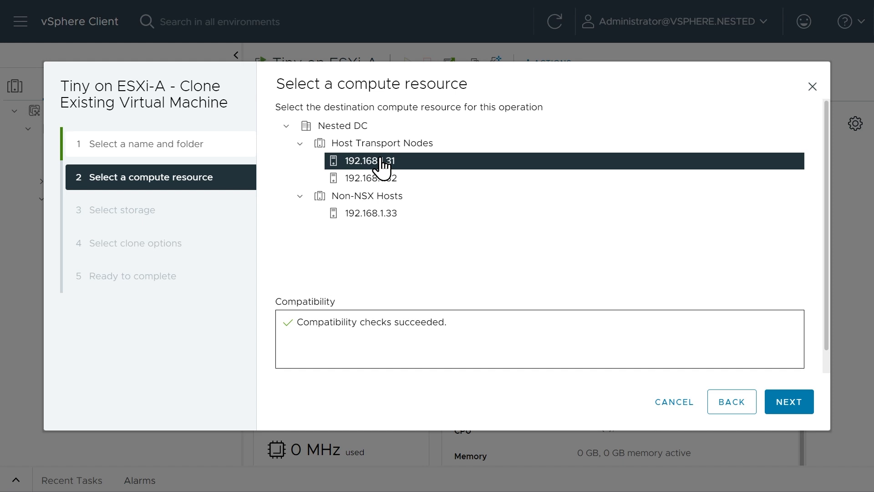
pyautogui.click(377, 181)
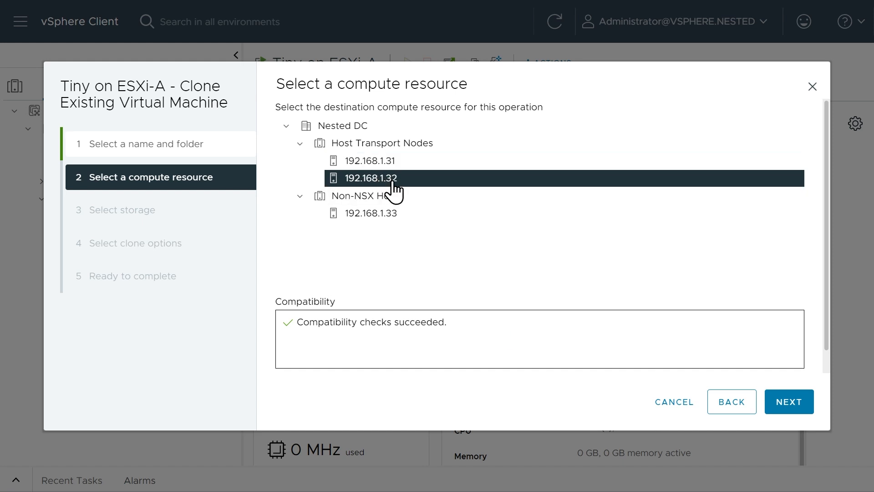
pyautogui.click(789, 403)
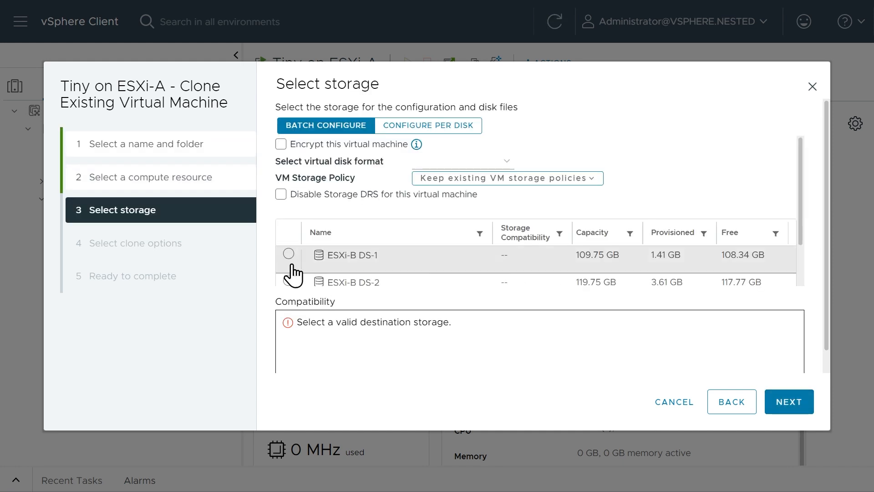
# - Store the clone on datastore ESXi-B DS-1 with the Thin Provision disk format
pyautogui.click(288, 255)
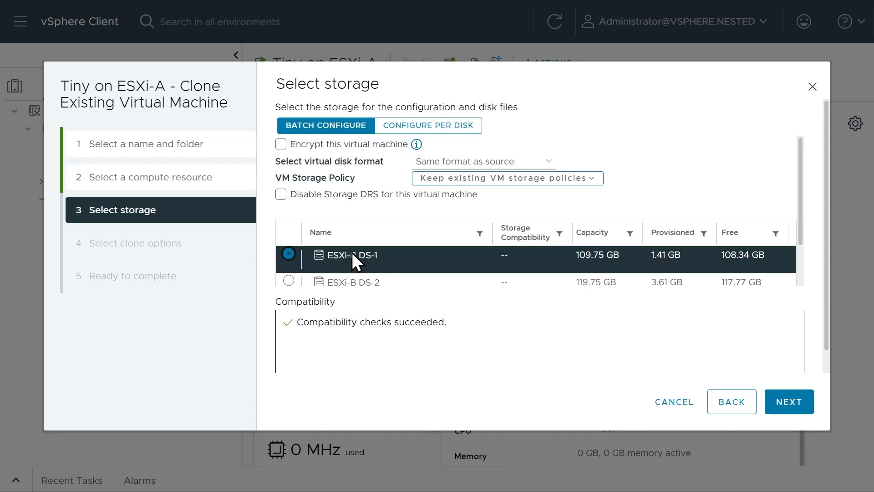
pyautogui.click(463, 161)
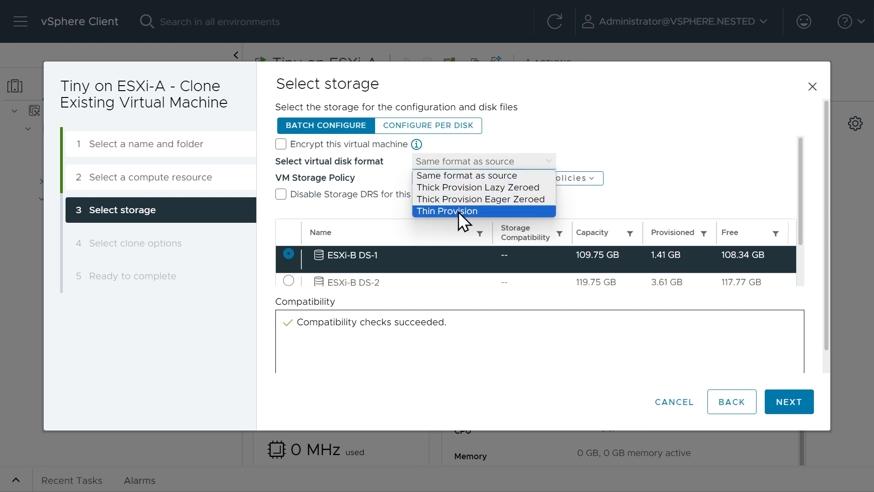
pyautogui.click(458, 212)
pyautogui.click(790, 405)
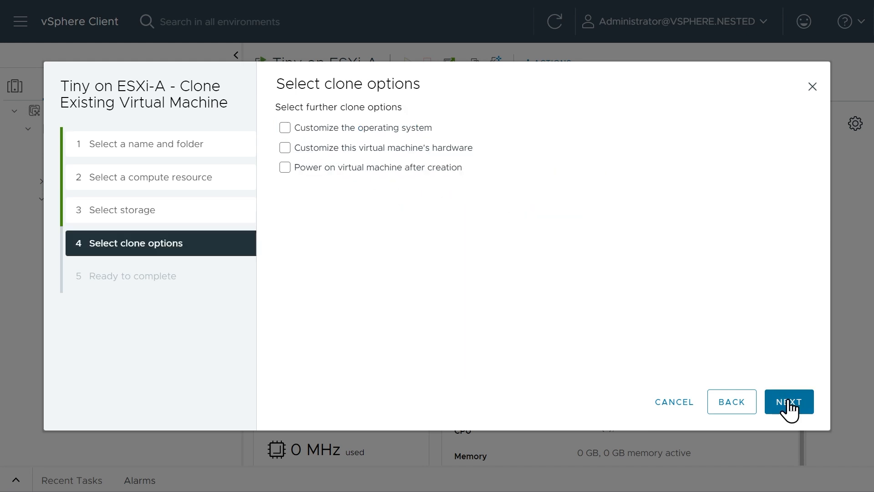
# - Enable hardware customization and power-on after creation for the clone, then accept its hardware settings and finish the clone
pyautogui.click(285, 147)
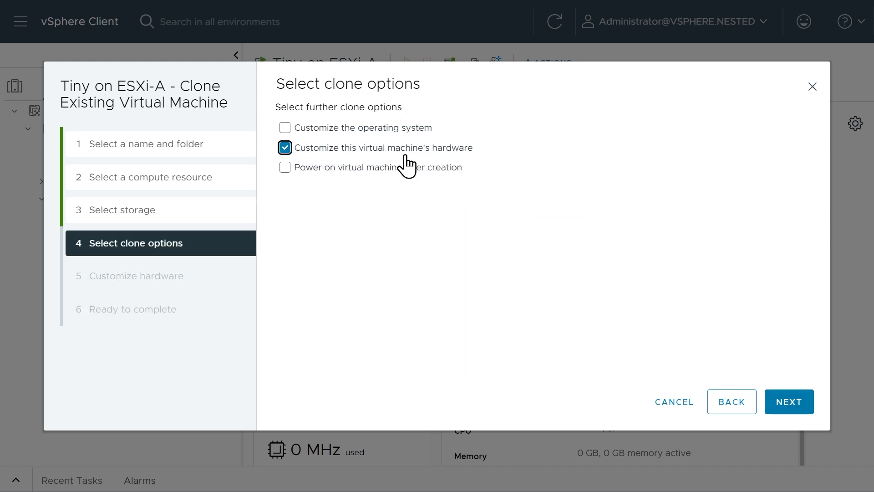
pyautogui.click(286, 167)
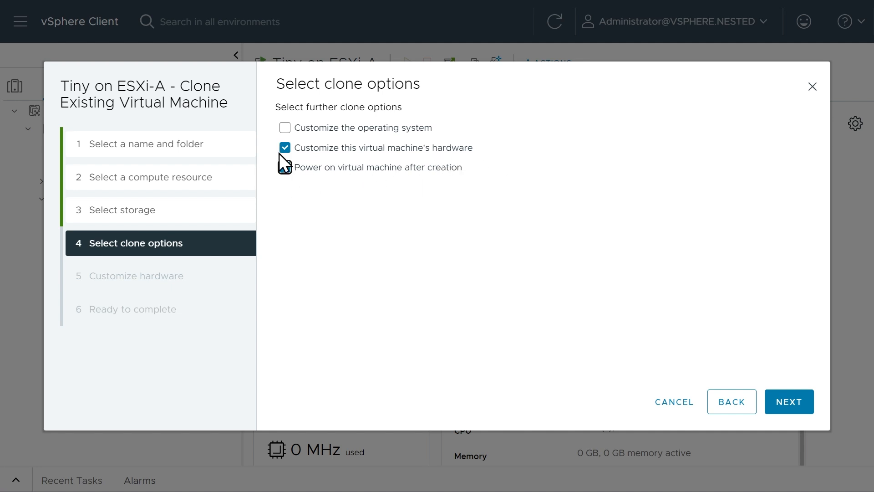
pyautogui.click(789, 402)
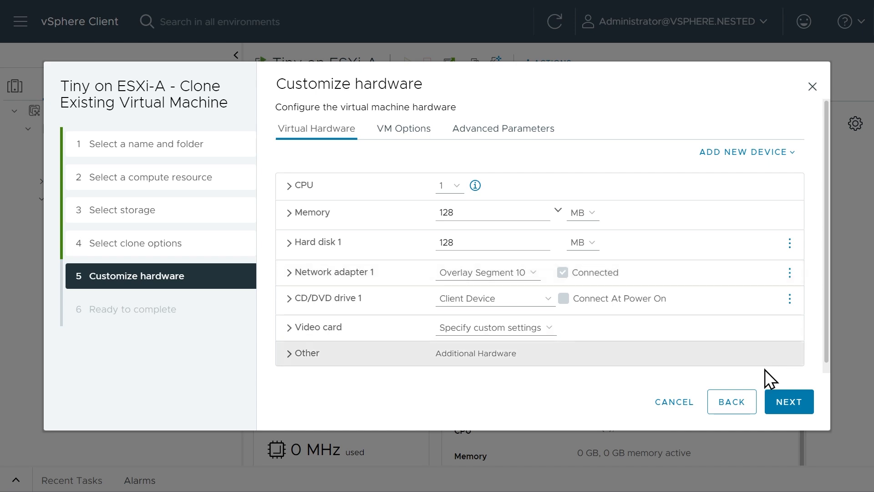
pyautogui.click(787, 404)
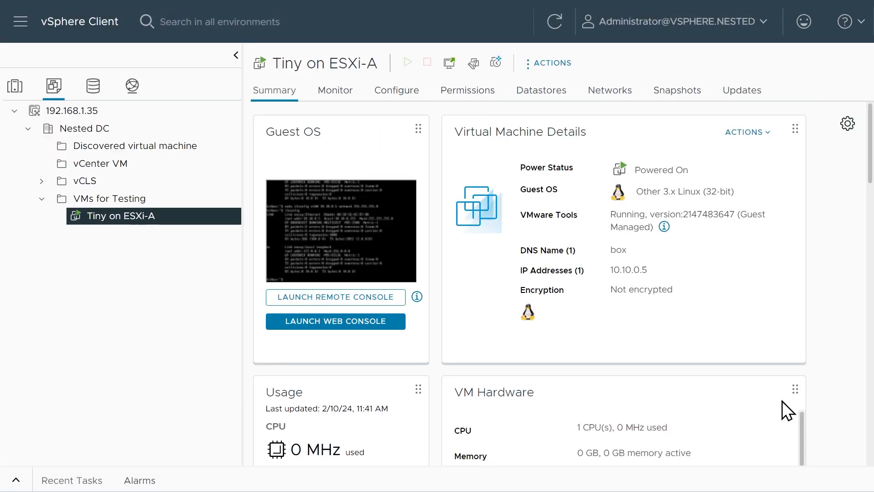
# - Check the recent tasks, then list the network interfaces of Tiny on ESXi-B with ifconfig in its web console
pyautogui.click(16, 480)
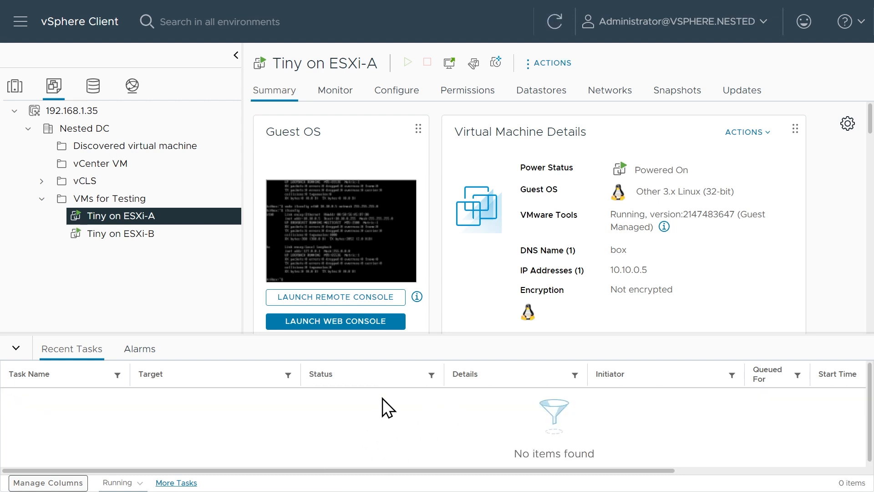
pyautogui.click(117, 234)
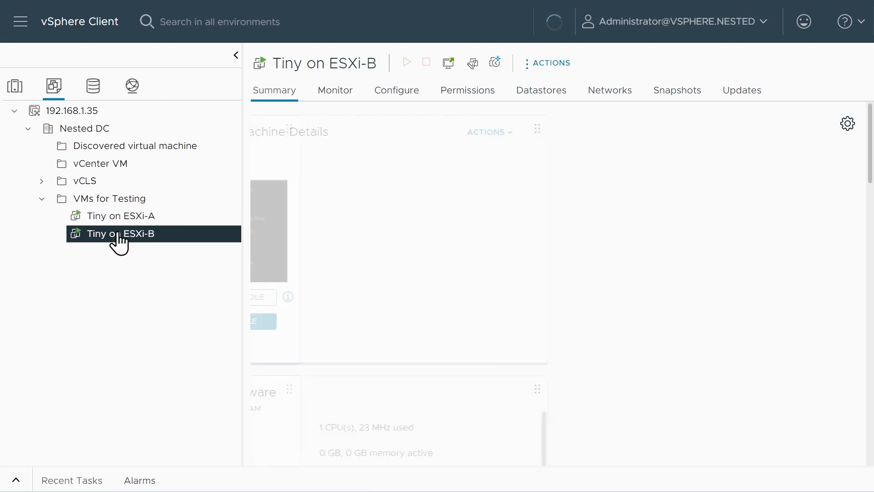
pyautogui.click(338, 322)
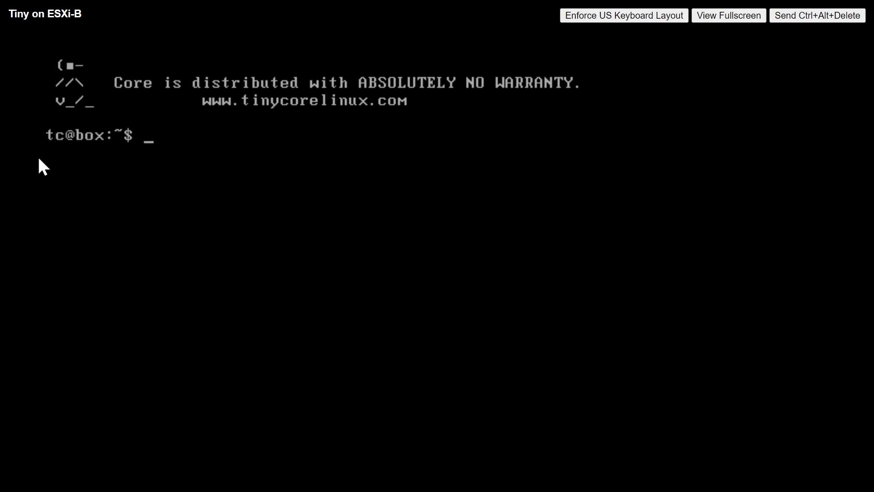
pyautogui.write('ifconfig')
pyautogui.press('Return')
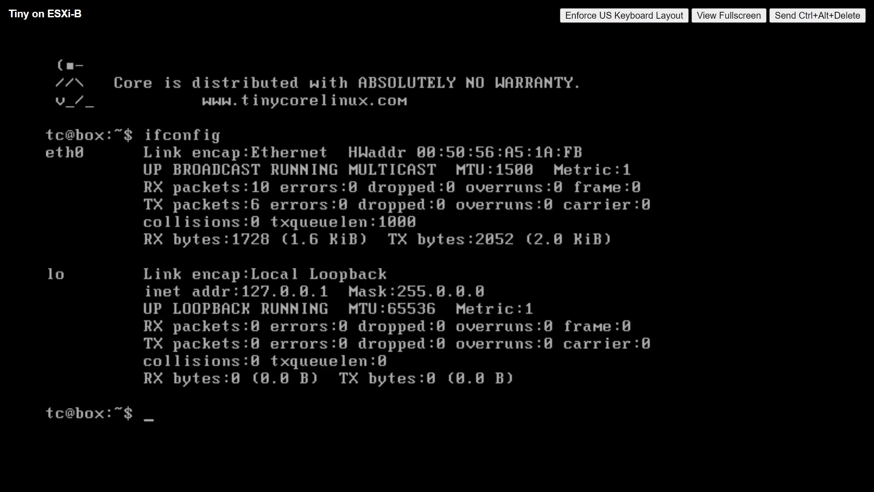
# - Assign IP address 10.10.0.6 with netmask 255.255.255.0 to eth0 on Tiny on ESXi-B and recheck the interfaces with ifconfig
pyautogui.write('sudo i')
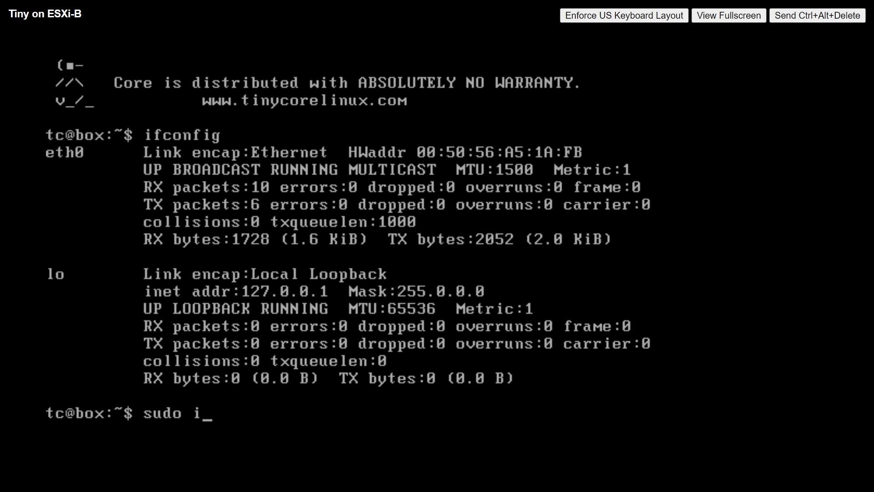
pyautogui.write('fconfig eth0')
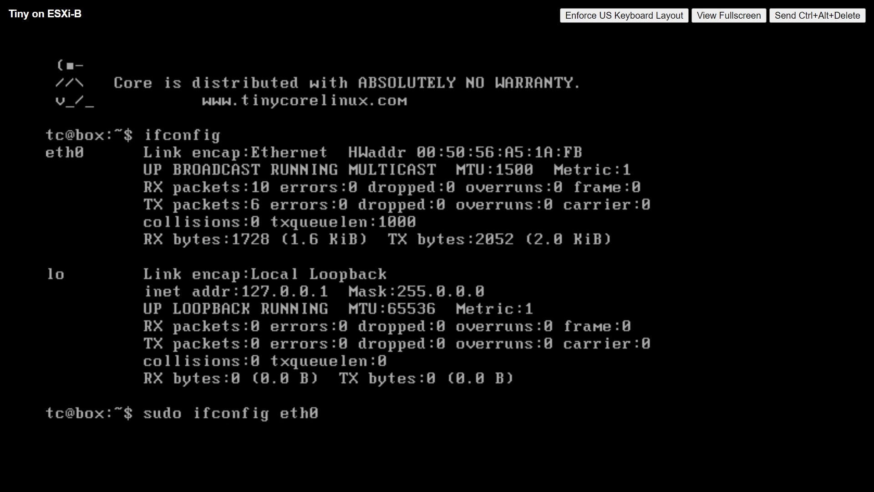
pyautogui.write(' 10.10.0.6 netmask 25')
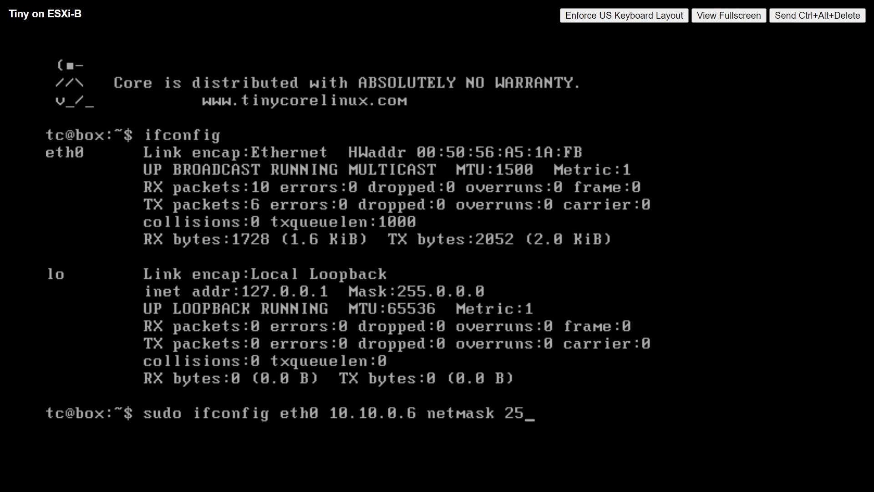
pyautogui.write('5.255.255.0')
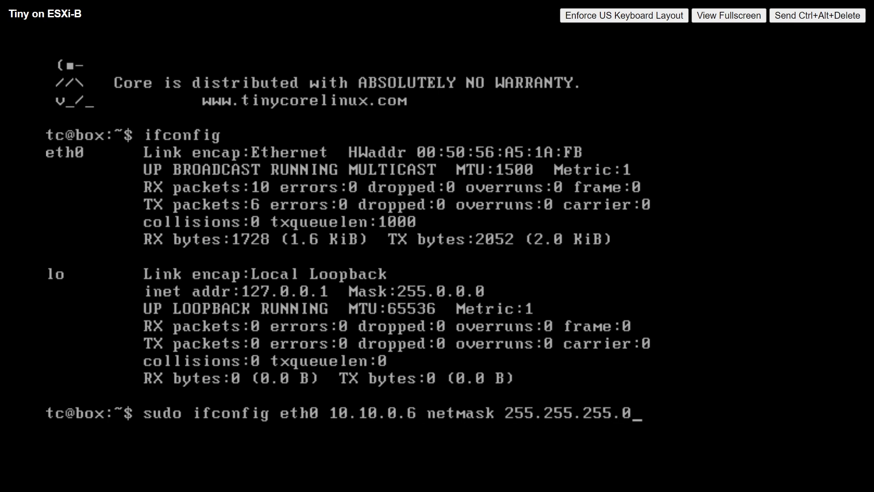
pyautogui.press('Return')
pyautogui.press('Up')
pyautogui.press('Up')
pyautogui.press('Return')
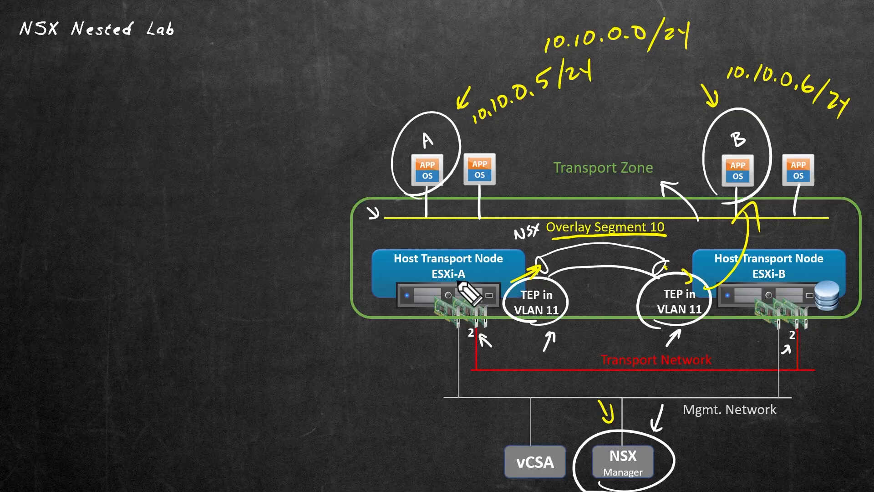
pyautogui.moveTo(453, 289)
pyautogui.mouseDown()
pyautogui.moveTo(473, 269)
pyautogui.moveTo(438, 290)
pyautogui.mouseUp()
pyautogui.moveTo(750, 285)
pyautogui.mouseDown()
pyautogui.moveTo(751, 272)
pyautogui.moveTo(750, 282)
pyautogui.mouseUp()
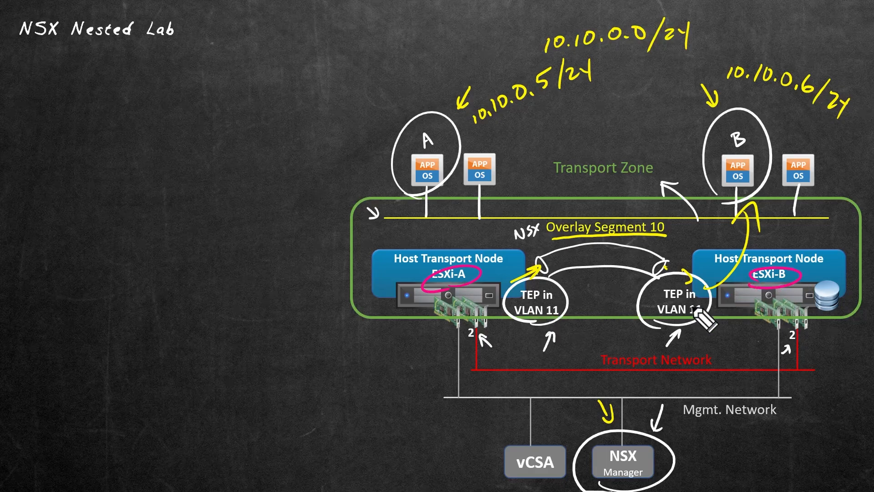
pyautogui.moveTo(544, 350); pyautogui.dragTo(553, 334)
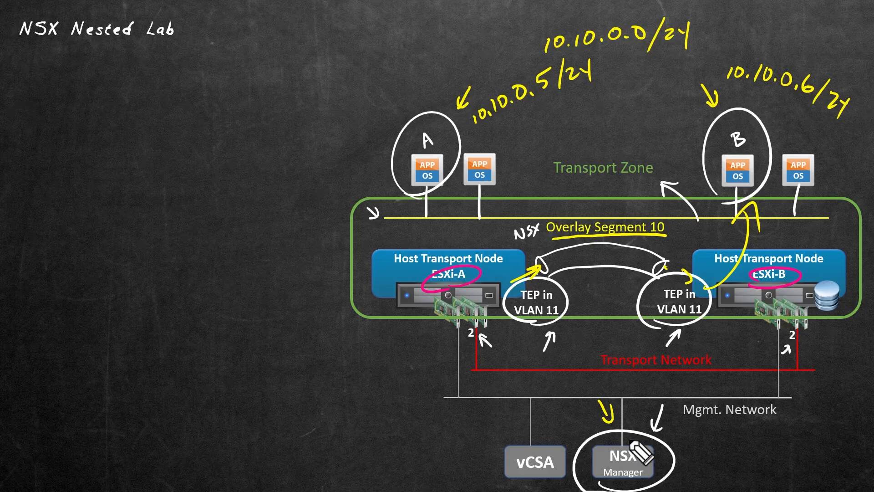
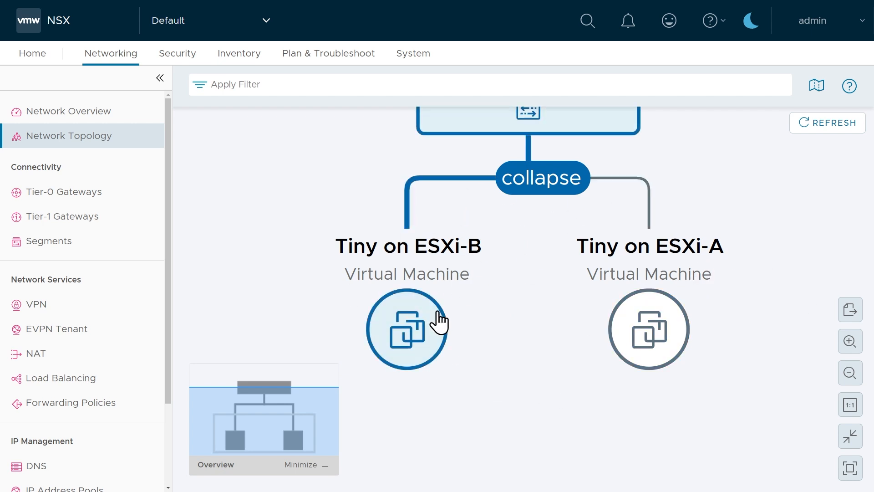
# - In NSX, view the Overlay Segment 10 topology and examine the TEP addresses and tunnels of the prepared cluster's host nodes
pyautogui.scroll(-3, 556, 323)
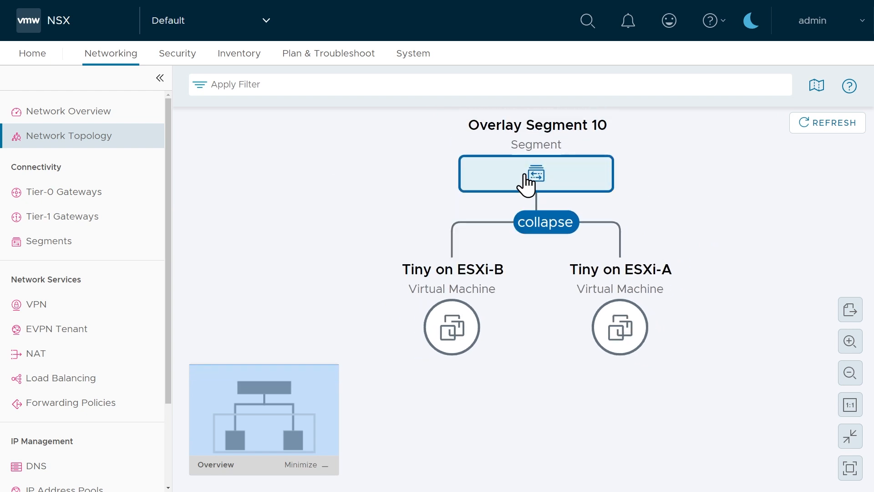
pyautogui.click(417, 57)
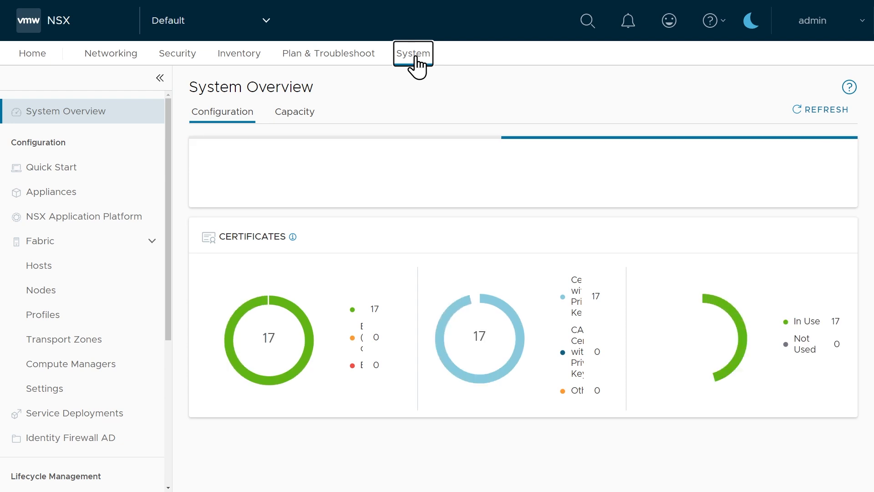
pyautogui.click(81, 267)
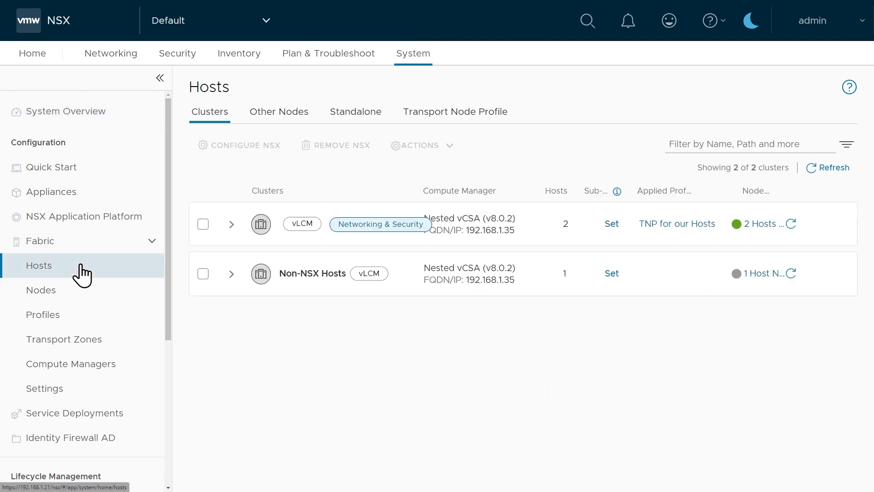
pyautogui.click(160, 79)
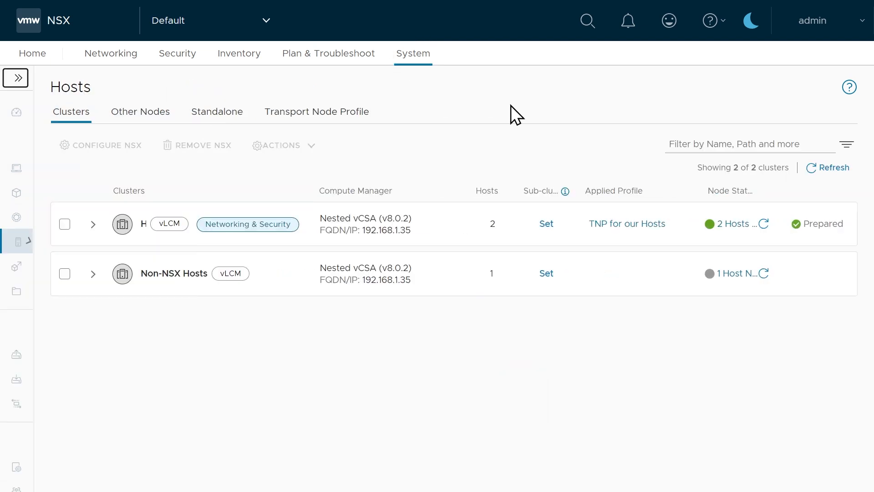
pyautogui.click(93, 225)
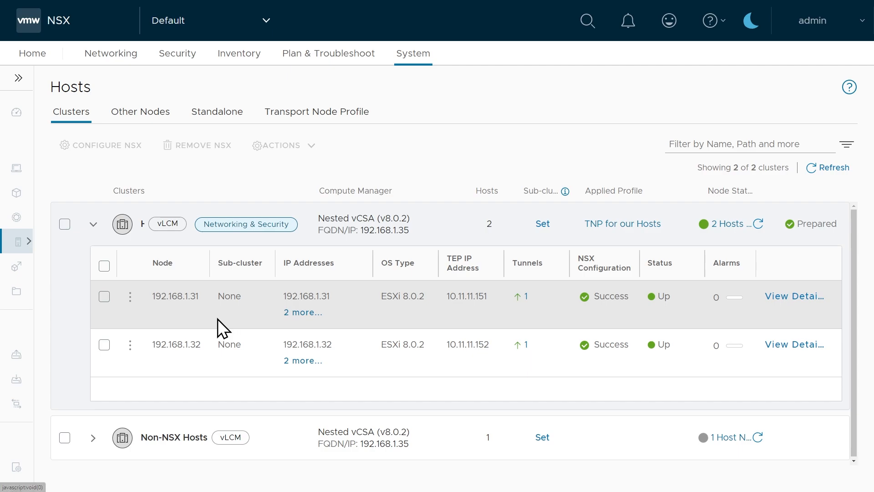
# - Examine the tunnel endpoint details of host 192.168.1.31 and of host 192.168.1.32, closing each view
pyautogui.click(527, 301)
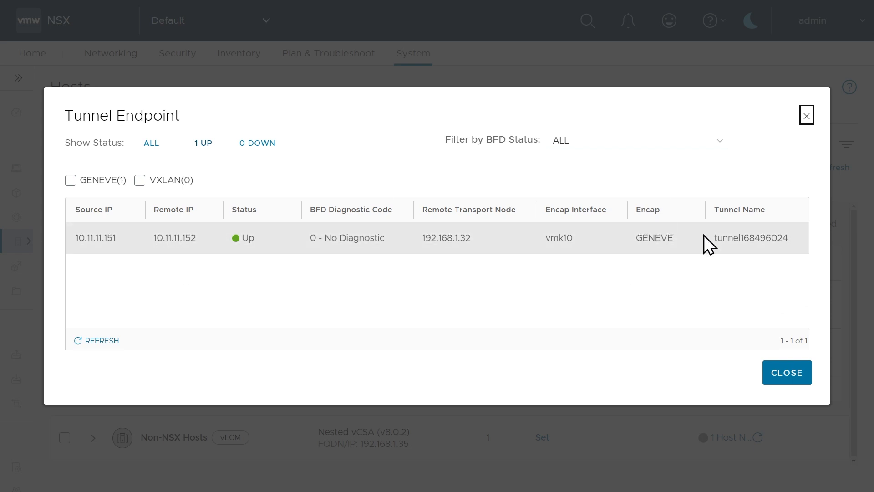
pyautogui.press('Escape')
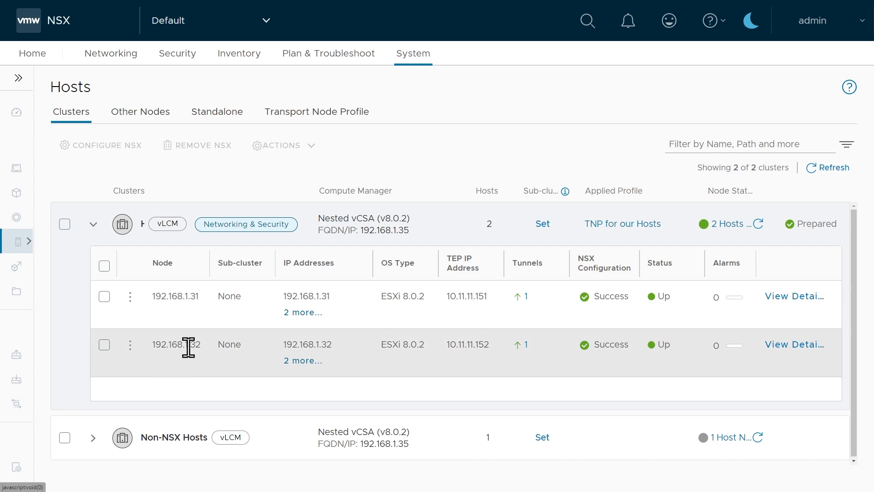
pyautogui.click(526, 345)
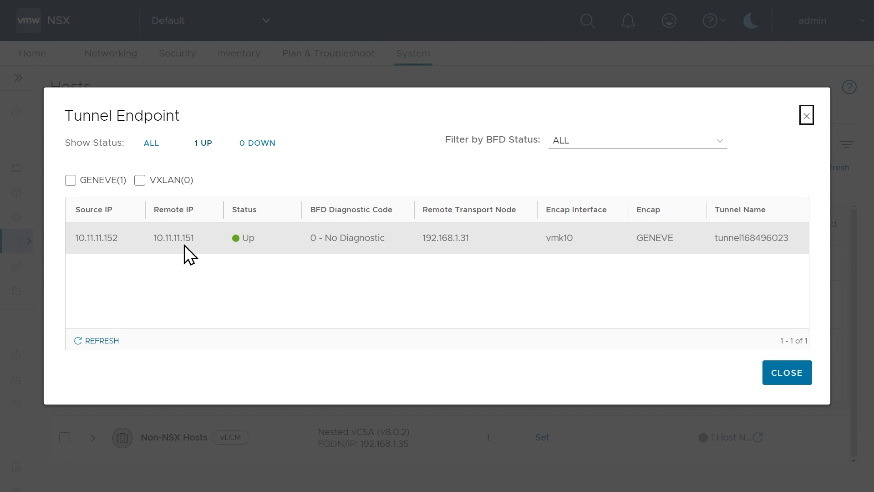
pyautogui.click(780, 378)
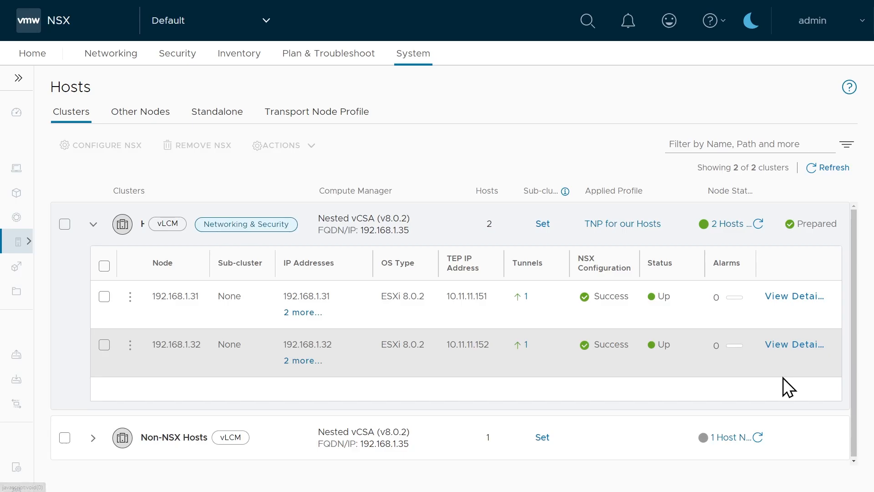
# - Start a Traceflow session from the Traffic Analysis troubleshooting tools and dismiss the In-band Network Telemetry notice
pyautogui.click(328, 54)
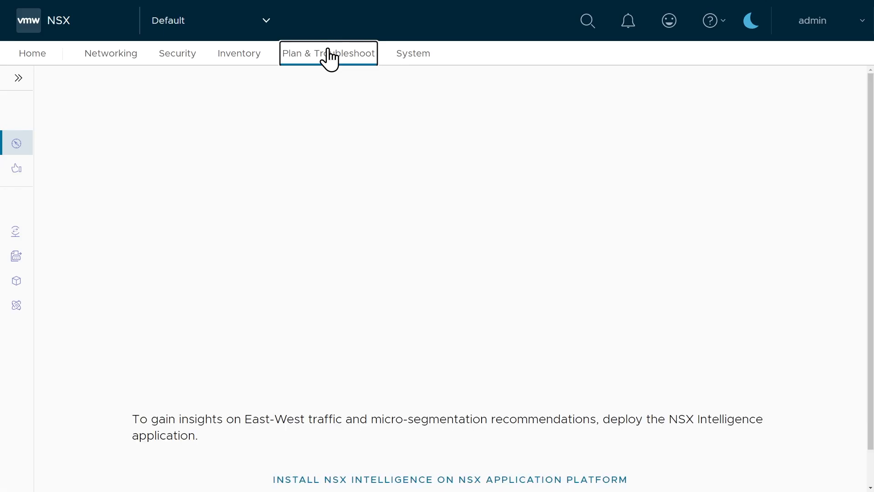
pyautogui.click(22, 81)
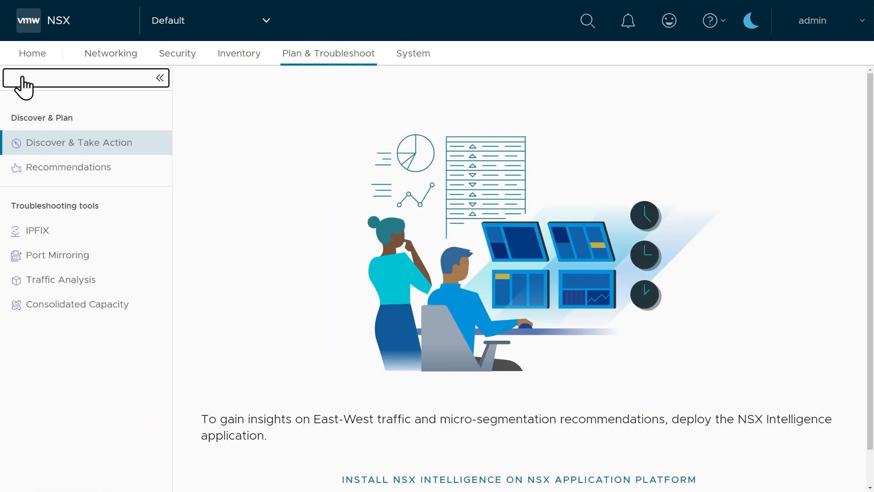
pyautogui.click(59, 287)
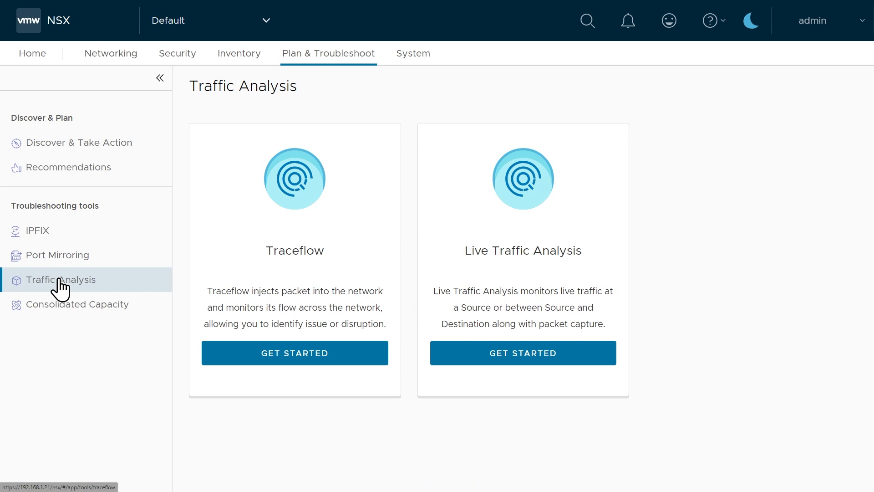
pyautogui.click(290, 354)
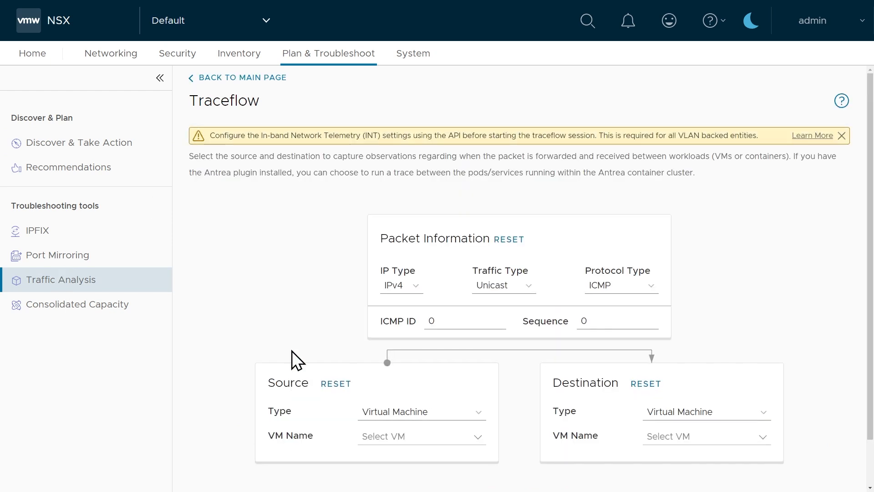
pyautogui.click(842, 136)
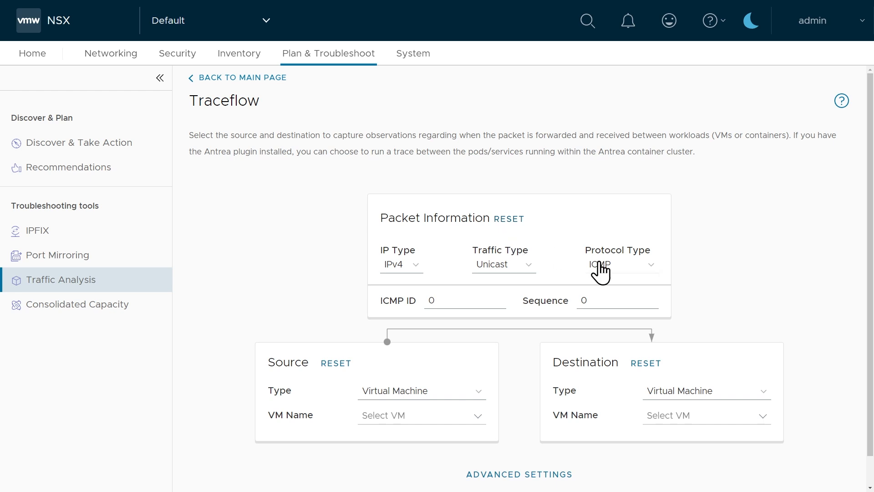
# - Choose virtual machine Tiny on ESXi-A as the trace source and virtual machine Tiny on ESXi-B as the destination
pyautogui.scroll(-1, 697, 251)
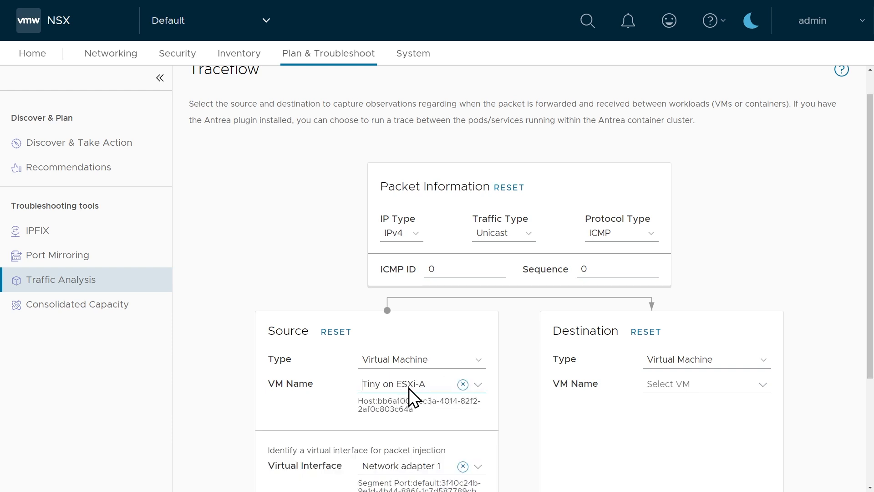
pyautogui.scroll(-4, 410, 391)
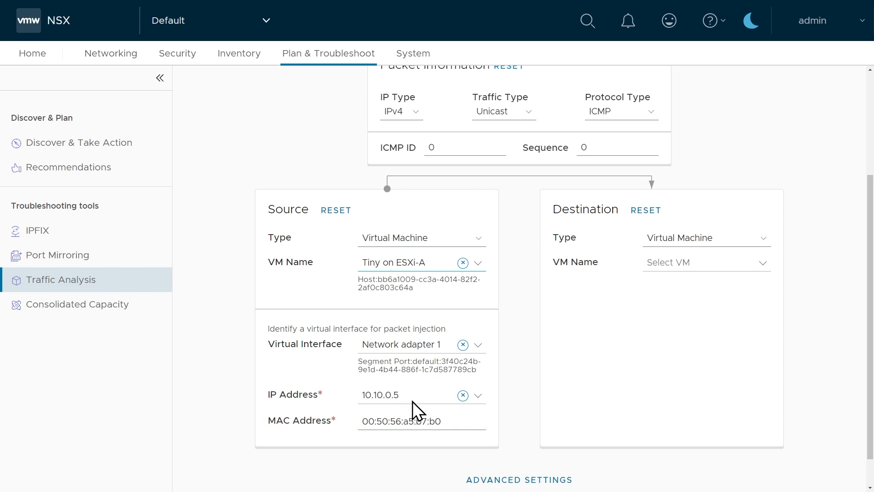
pyautogui.click(721, 250)
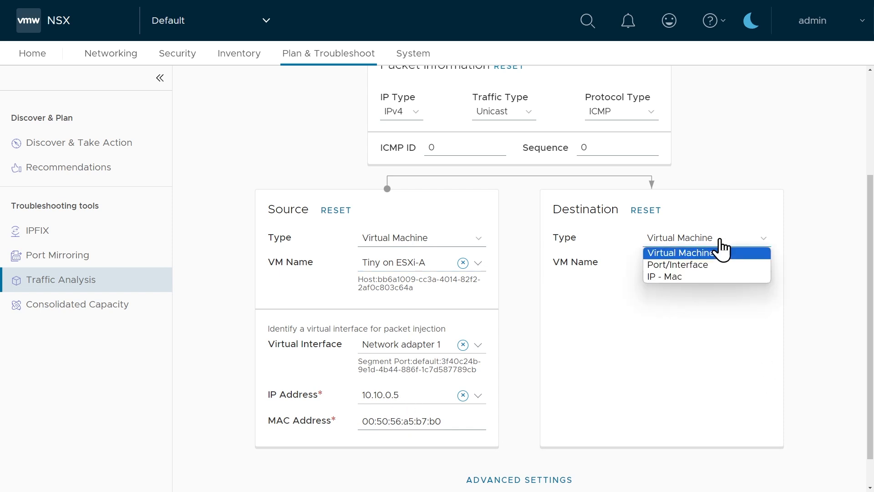
pyautogui.click(698, 253)
pyautogui.click(695, 263)
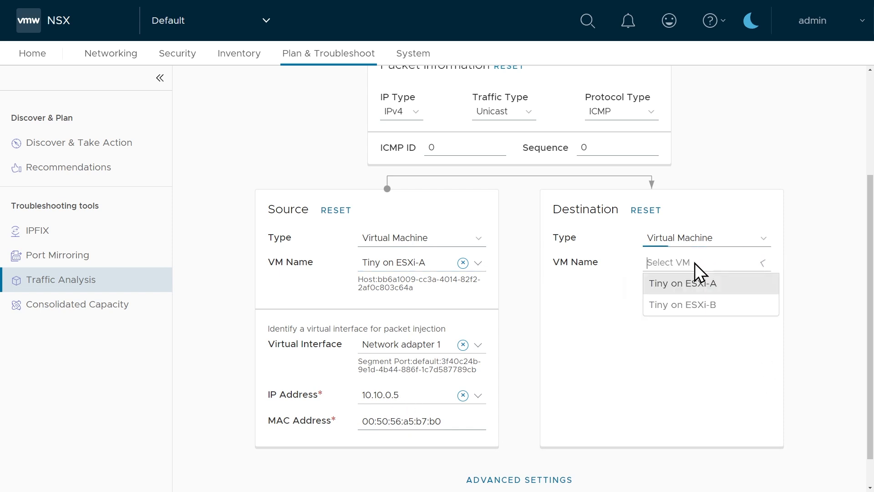
pyautogui.click(692, 313)
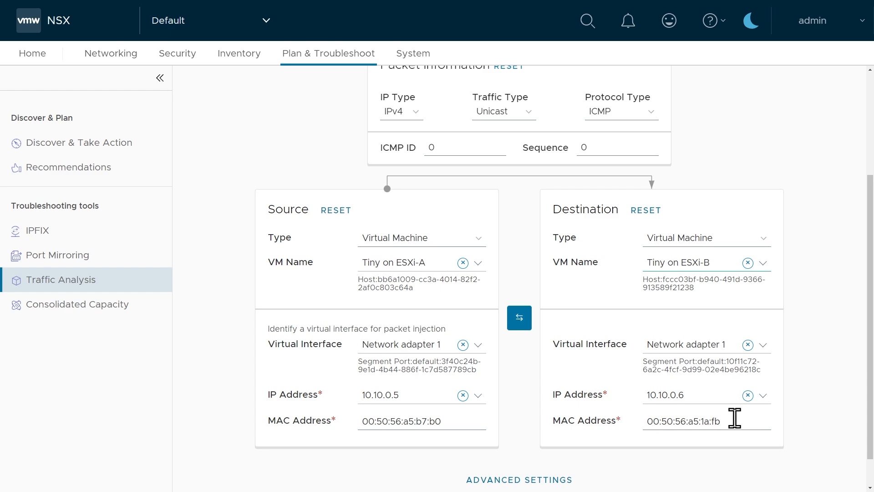
# - Review the packet, source and destination settings, then run the IPv4 unicast ICMP trace
pyautogui.scroll(3, 633, 311)
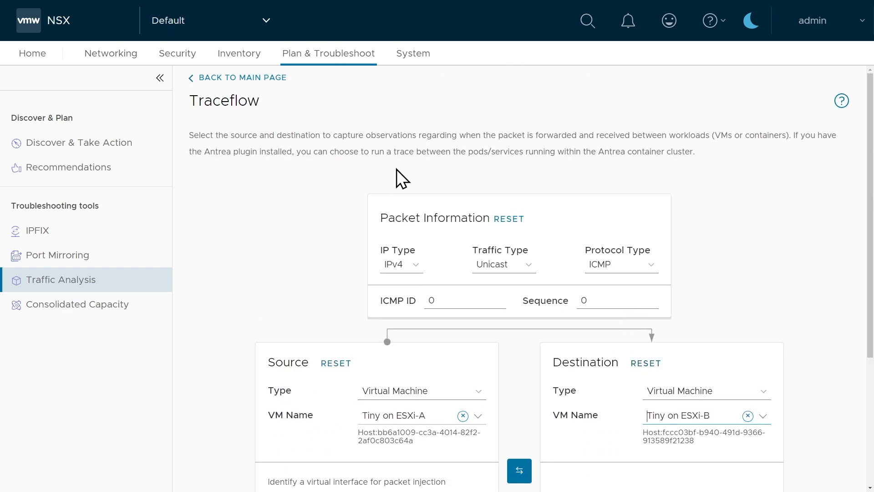
pyautogui.scroll(-4, 709, 315)
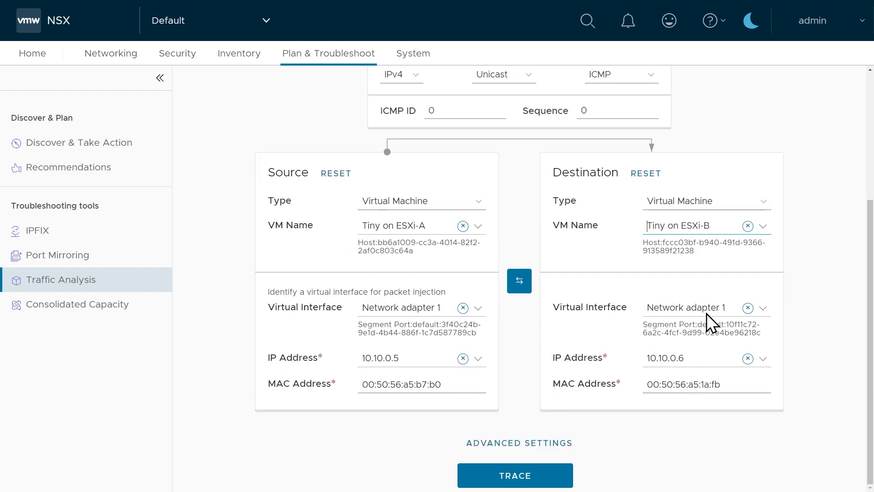
pyautogui.click(515, 477)
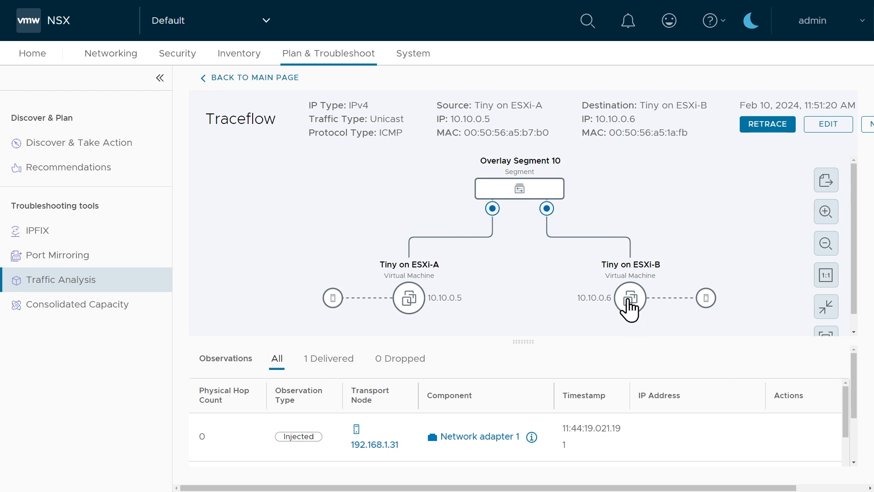
# - Enlarge the Traceflow observations and examine the packet's path hop by hop, including firewall components and local and remote endpoint IPs
pyautogui.moveTo(519, 341); pyautogui.dragTo(539, 178)
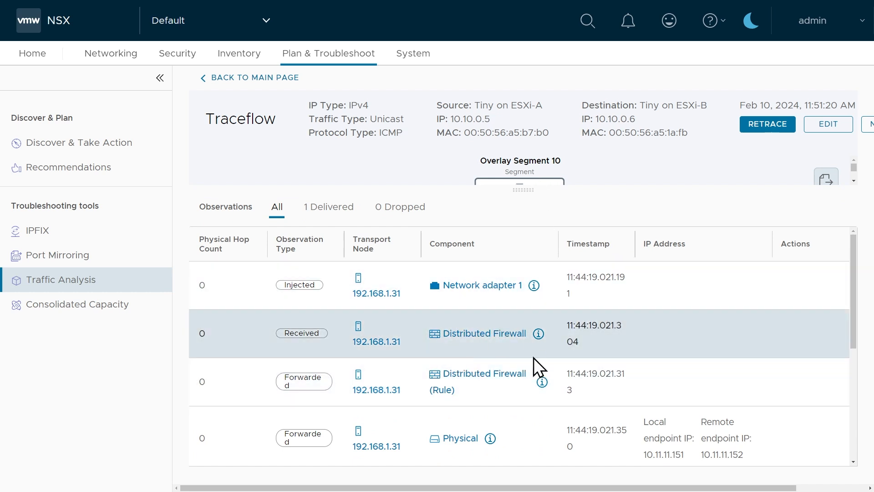
pyautogui.scroll(-3, 490, 354)
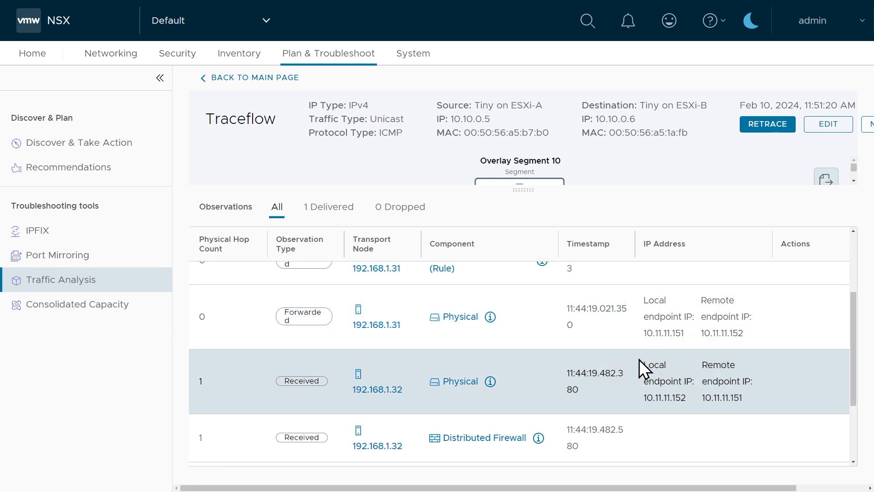
pyautogui.scroll(-3, 640, 359)
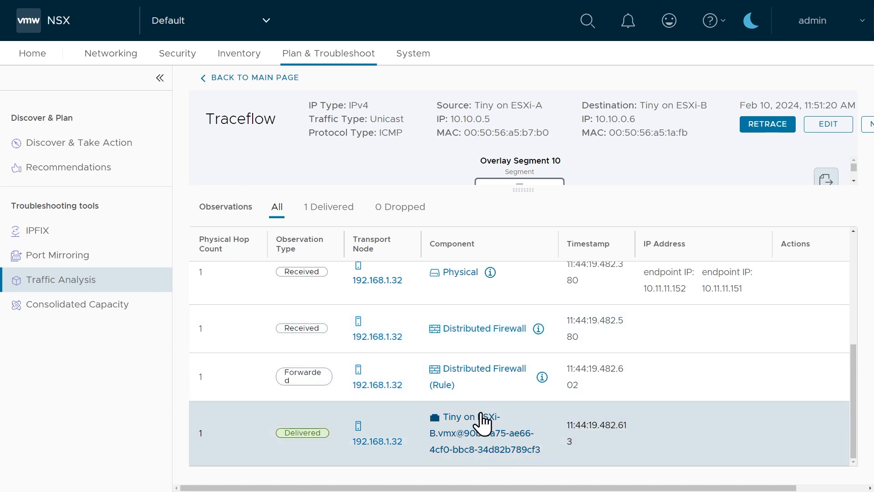
pyautogui.scroll(4, 429, 363)
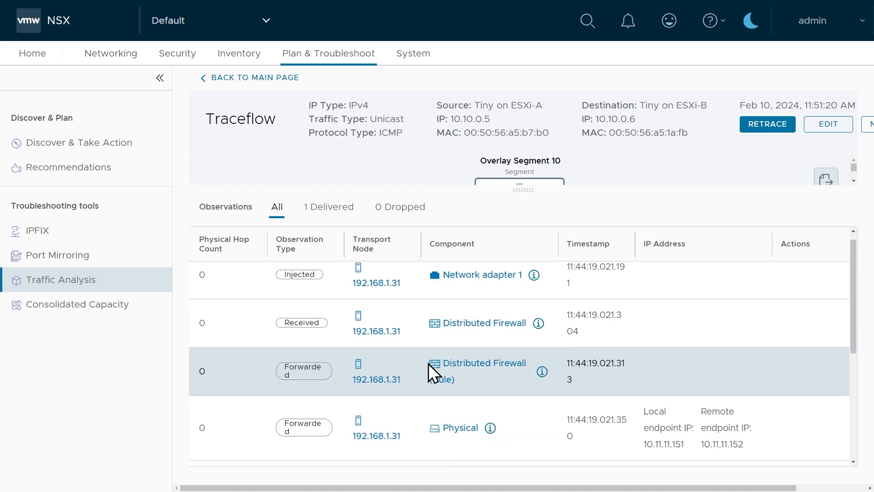
pyautogui.scroll(-4, 410, 360)
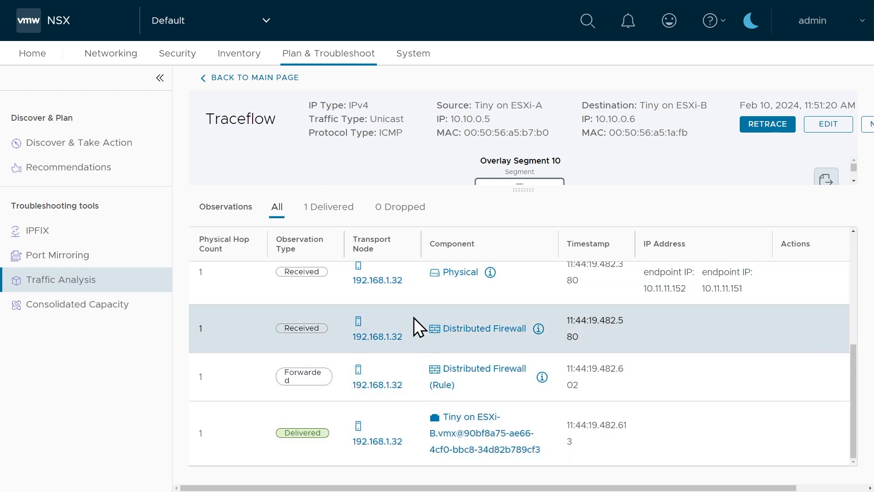
pyautogui.scroll(4, 398, 255)
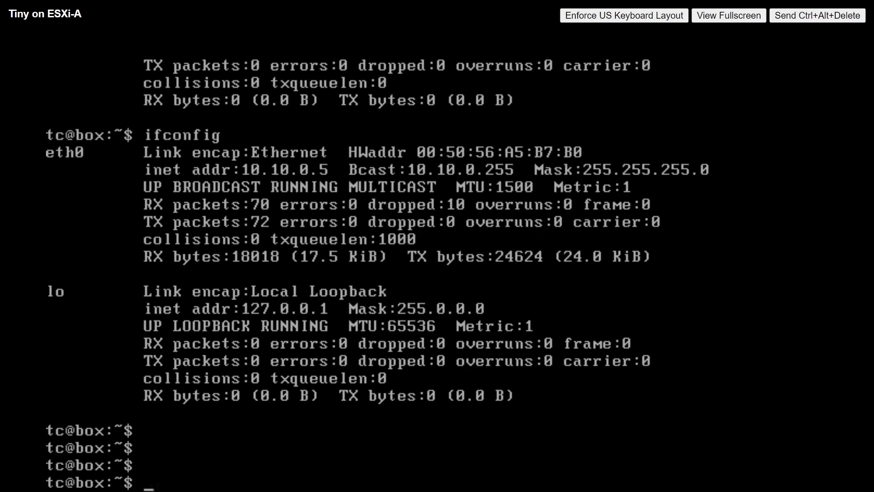
# - Ping 10.10.0.6 from the Tiny on ESXi-A web console and stop the ping after several replies
pyautogui.write('ping 10.10.0.6')
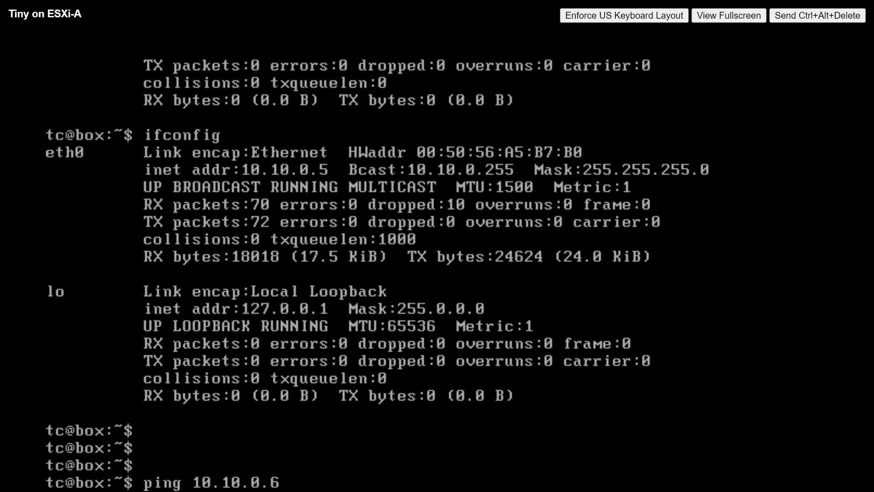
pyautogui.press('Return')
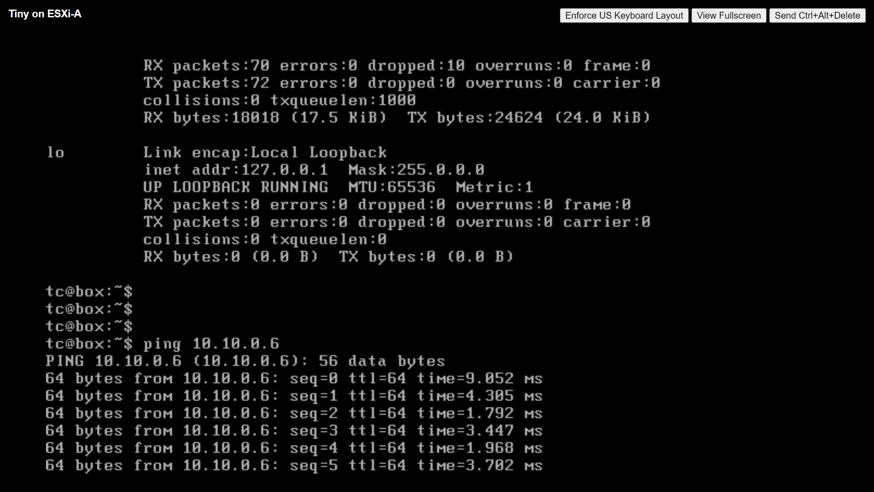
pyautogui.hotkey('ctrl', 'c')
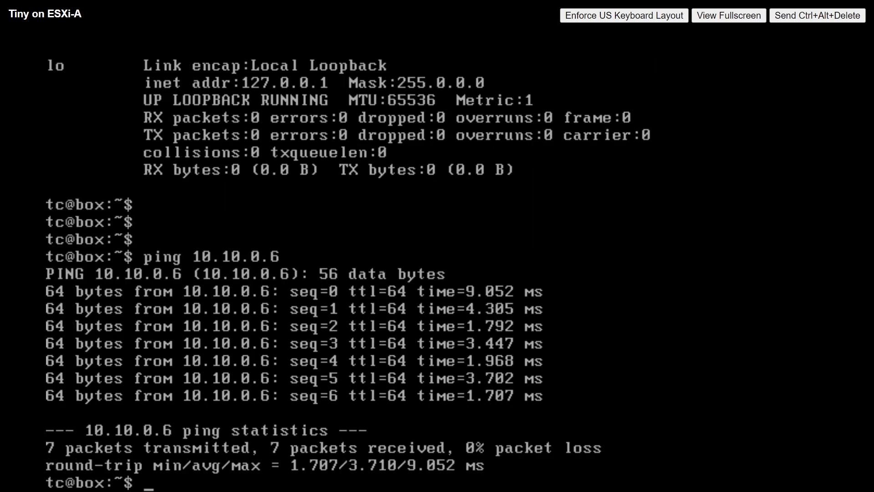